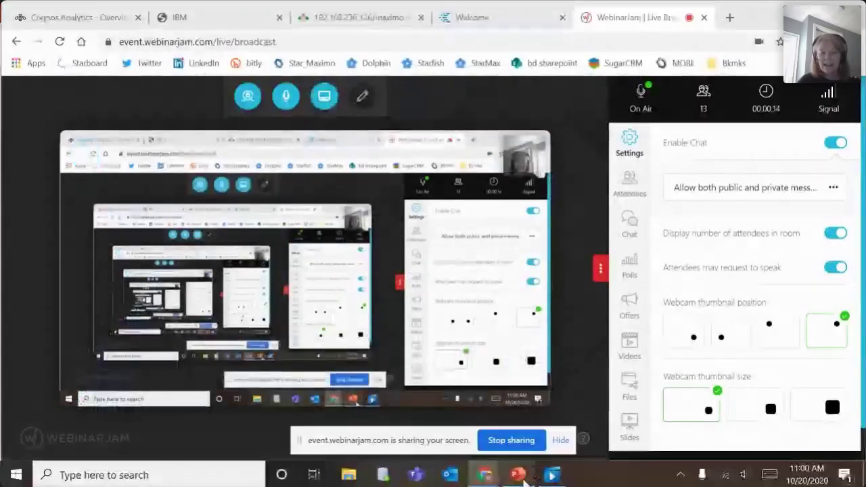
# Bring the PowerPoint Tech Tips presentation to the front of the shared screen
pyautogui.click(519, 476)
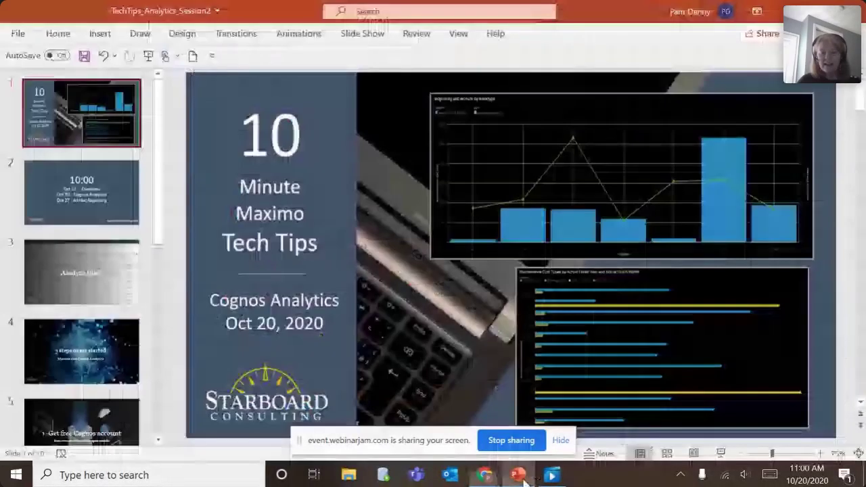
# Start the slide show, move the screen-sharing notice to the top-left, and advance past the schedule slide
pyautogui.click(720, 452)
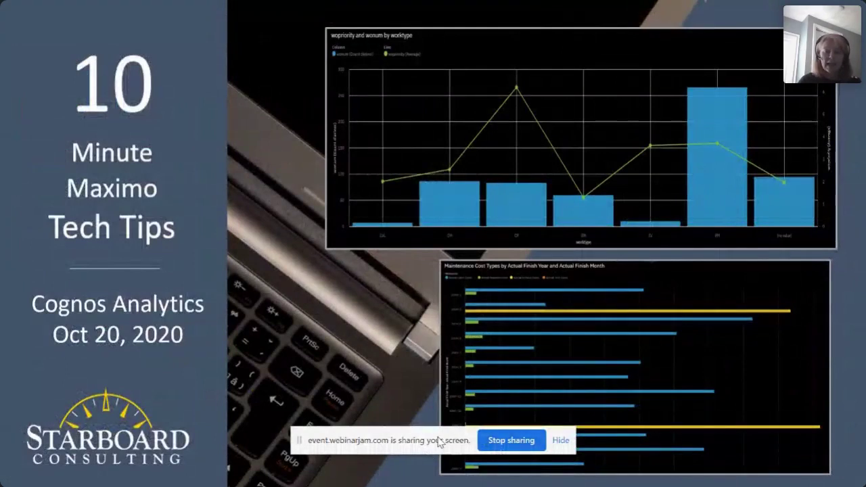
pyautogui.moveTo(440, 441); pyautogui.dragTo(4, 5)
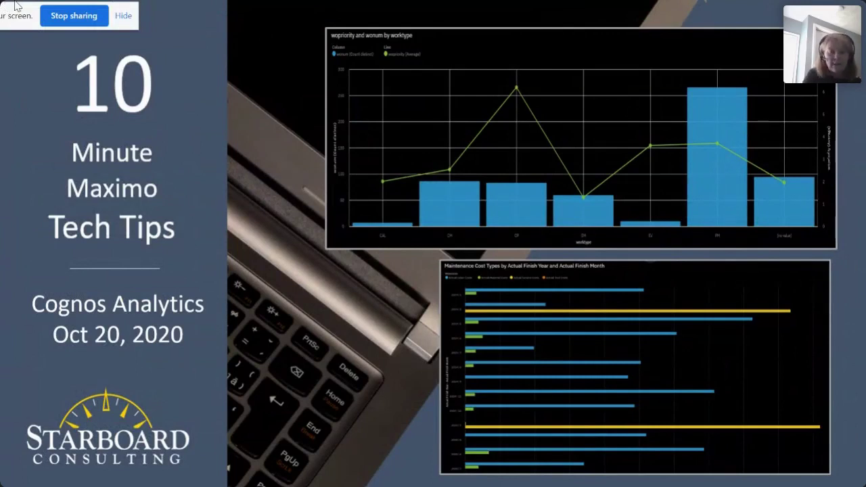
pyautogui.moveTo(31, 18); pyautogui.dragTo(33, 25)
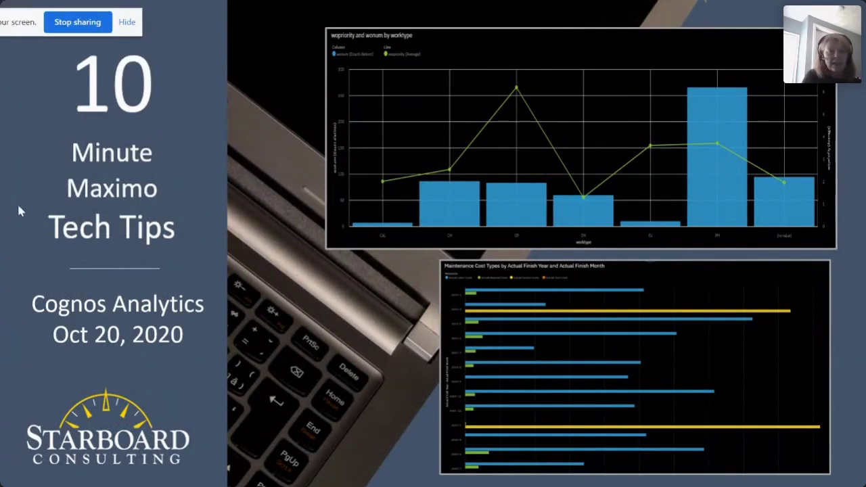
pyautogui.click(246, 424)
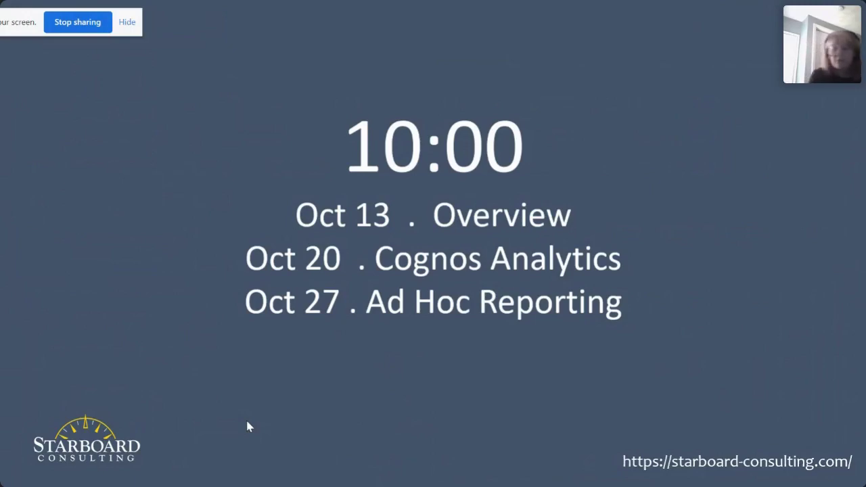
pyautogui.click(248, 426)
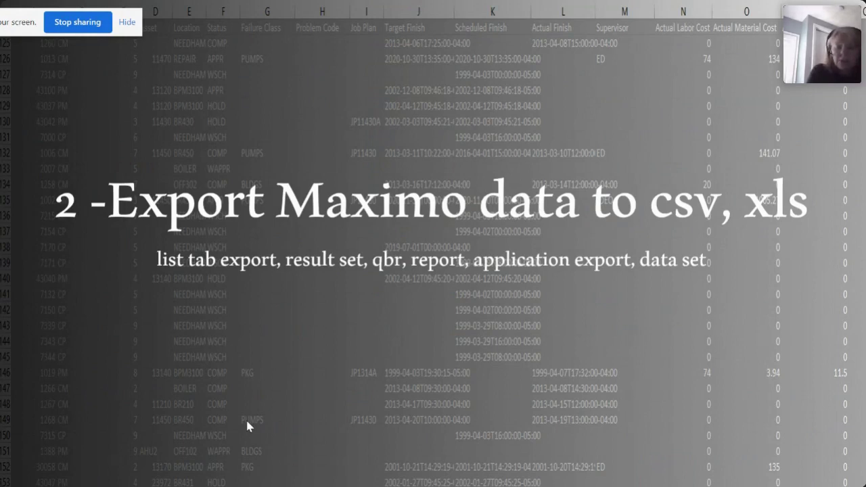
# Advance to slide 7, '3 – Explore in Cognos!', and end the slide show
pyautogui.press('Right')
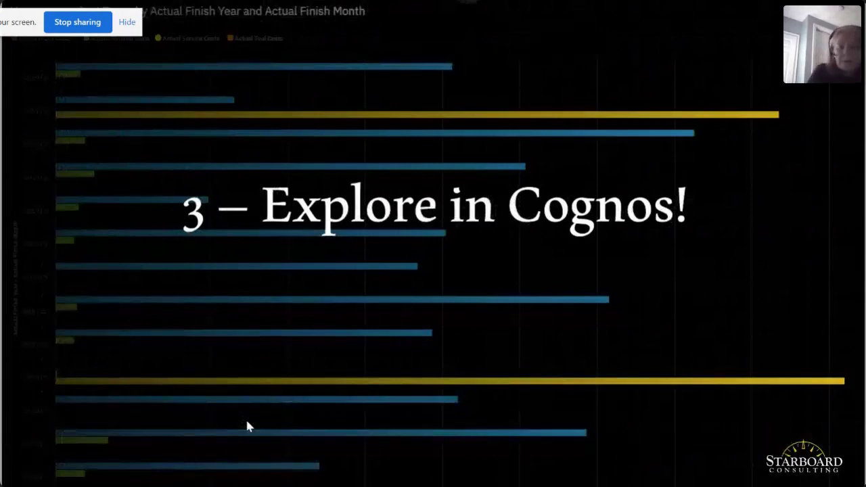
pyautogui.press('Escape')
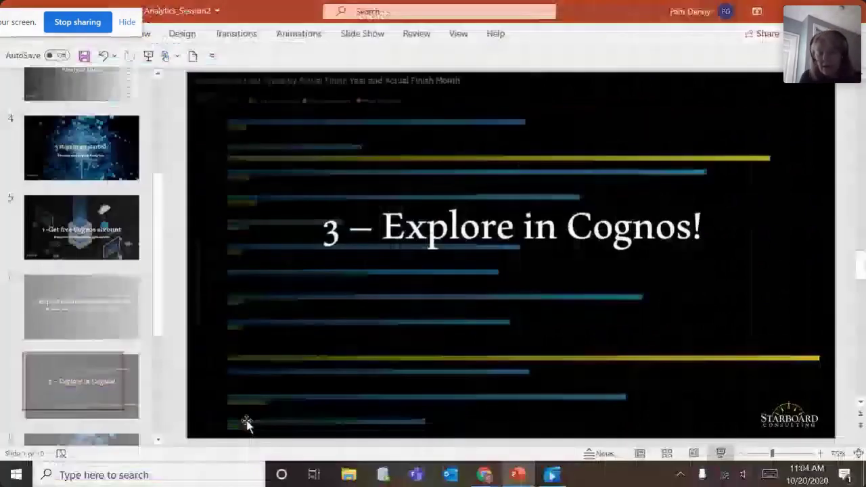
# Bring up the recorded Cognos walkthrough video and play it
pyautogui.click(551, 475)
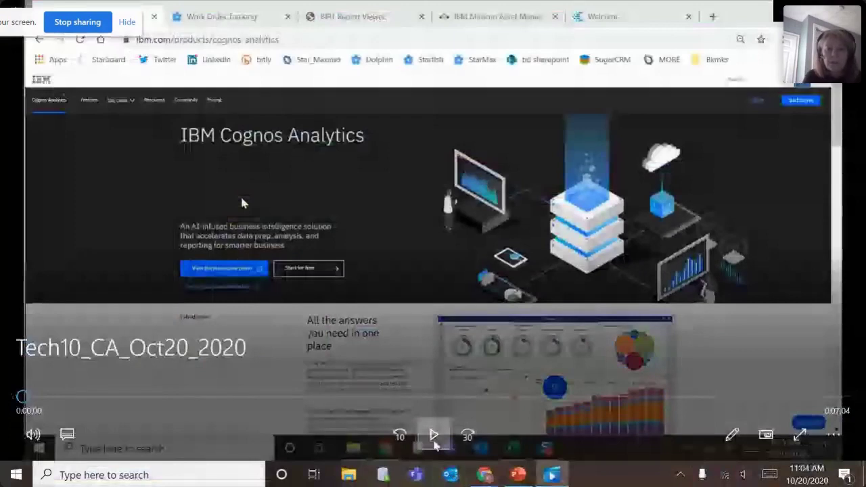
pyautogui.click(433, 437)
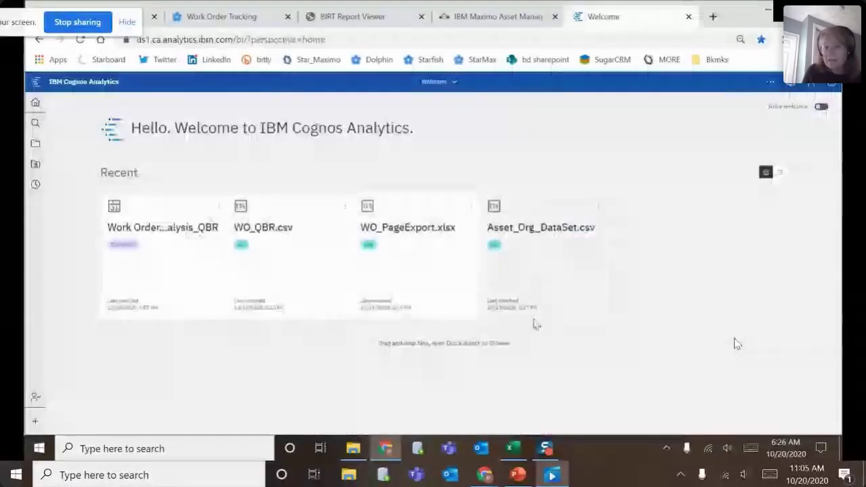
# Toggle recent files between list and tile view, browse My content and Team content, then open the + New menu
pyautogui.click(780, 172)
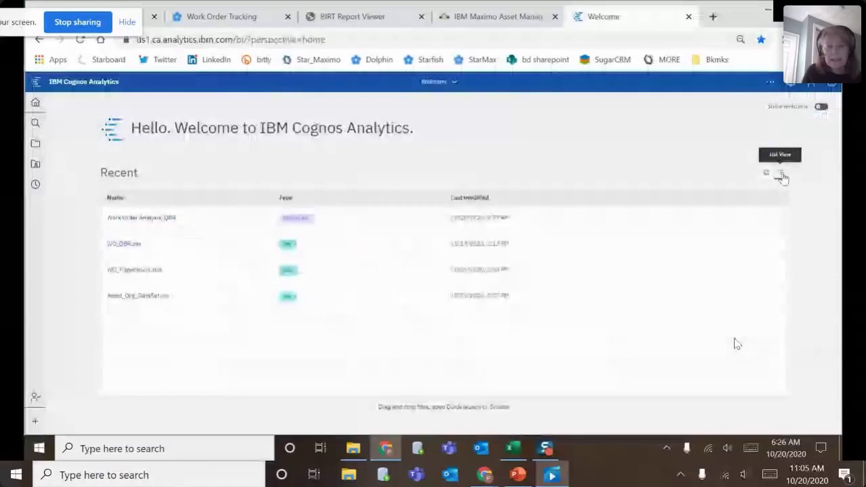
pyautogui.click(764, 173)
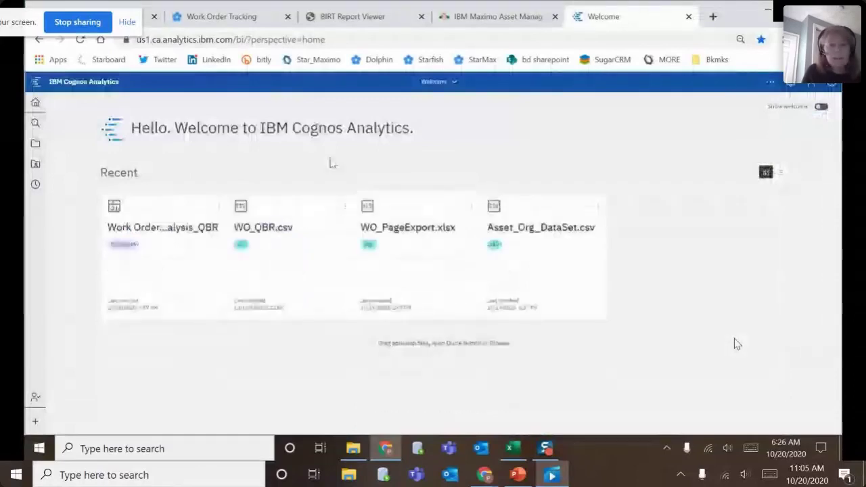
pyautogui.click(36, 148)
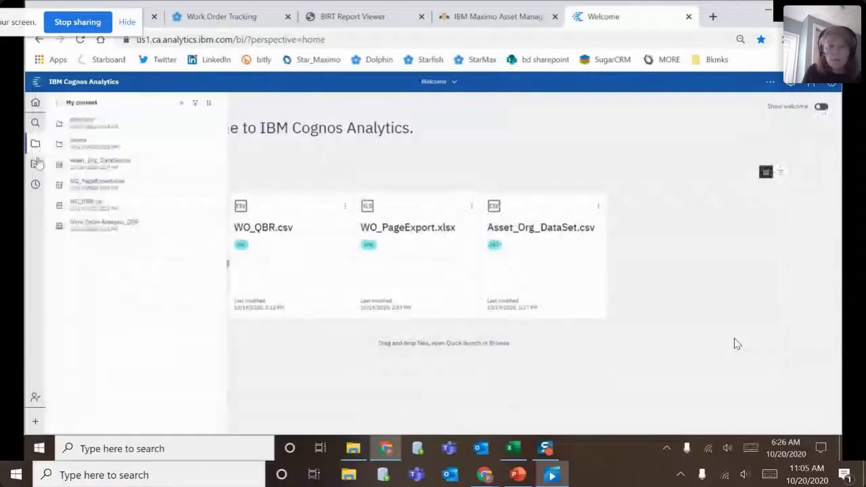
pyautogui.click(36, 165)
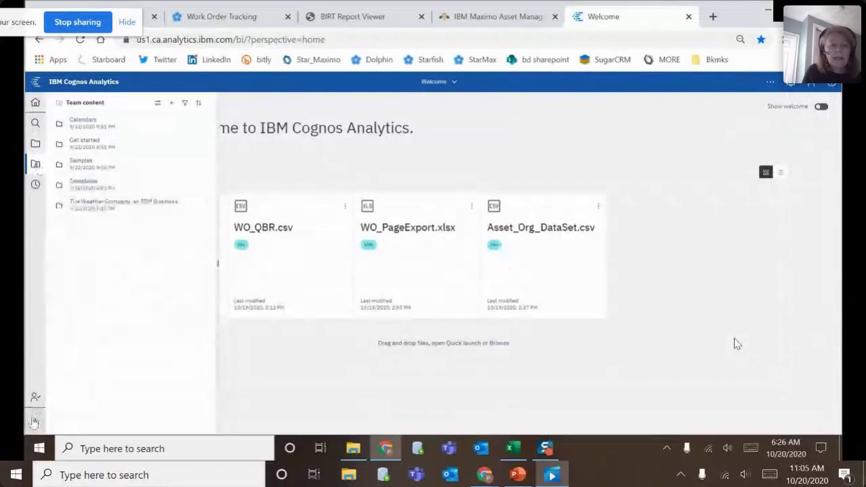
pyautogui.click(35, 422)
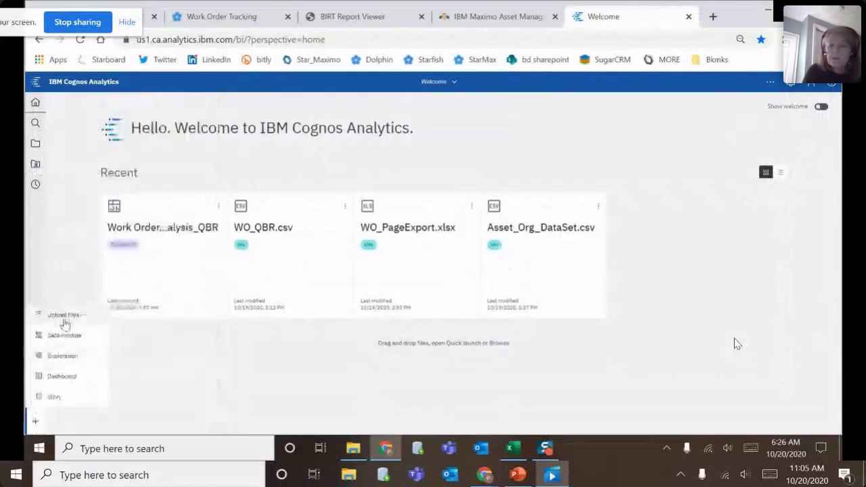
# Upload Bedford Work_DataSet.xlsx from the Downloads folder to Cognos
pyautogui.click(65, 316)
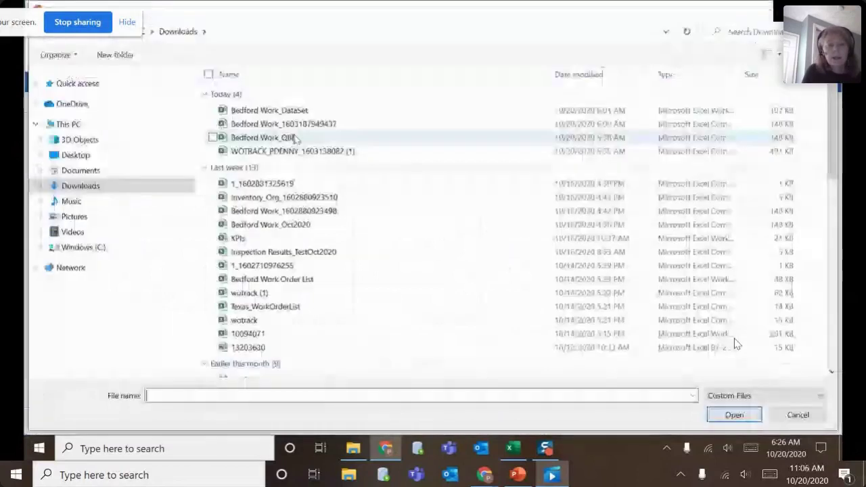
pyautogui.click(296, 138)
pyautogui.click(734, 414)
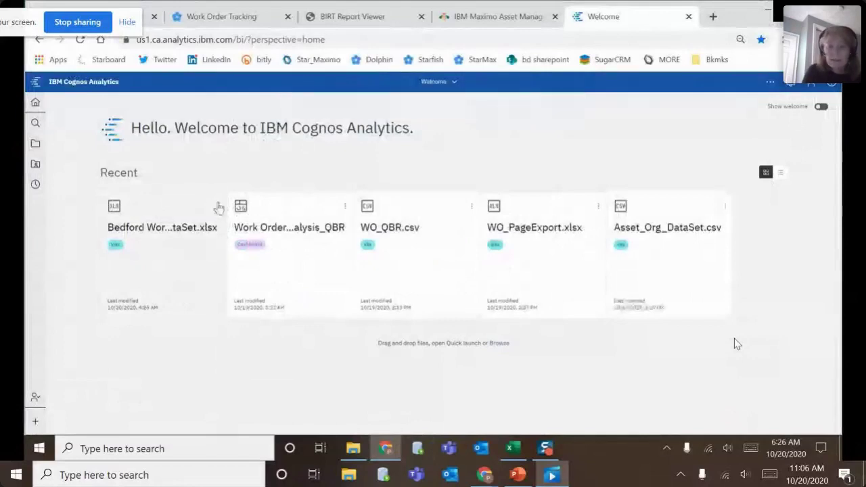
pyautogui.click(219, 207)
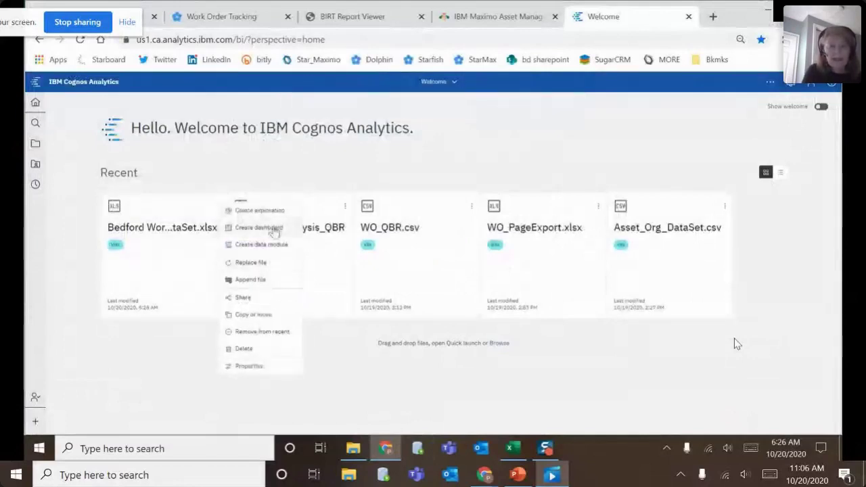
# Create a dashboard from Bedford Work_DataSet.xlsx using the blank Tabbed template, briefly checking the Excel source
pyautogui.click(274, 229)
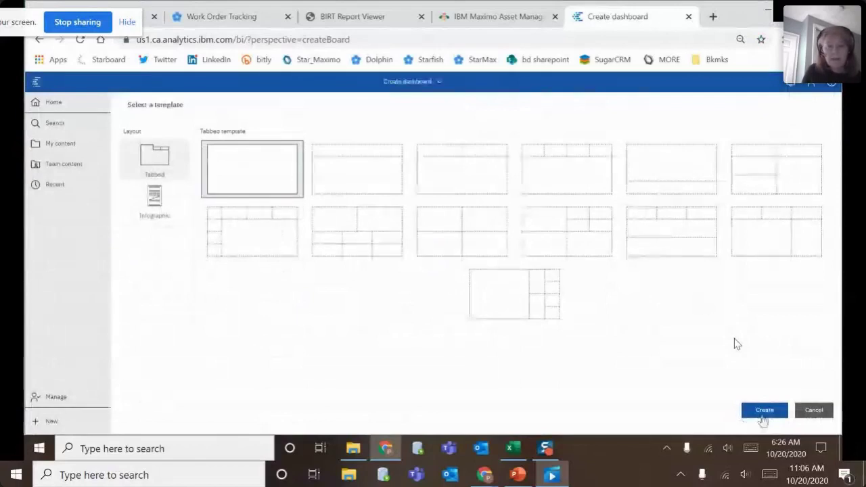
pyautogui.click(763, 414)
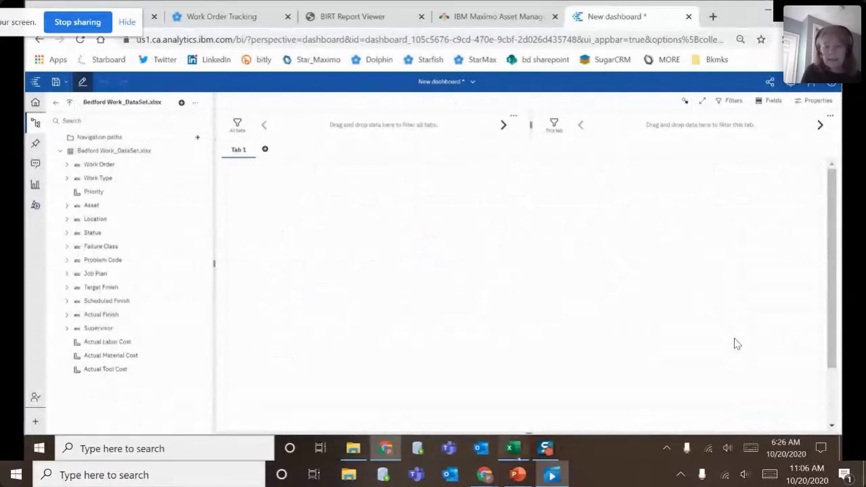
pyautogui.click(515, 451)
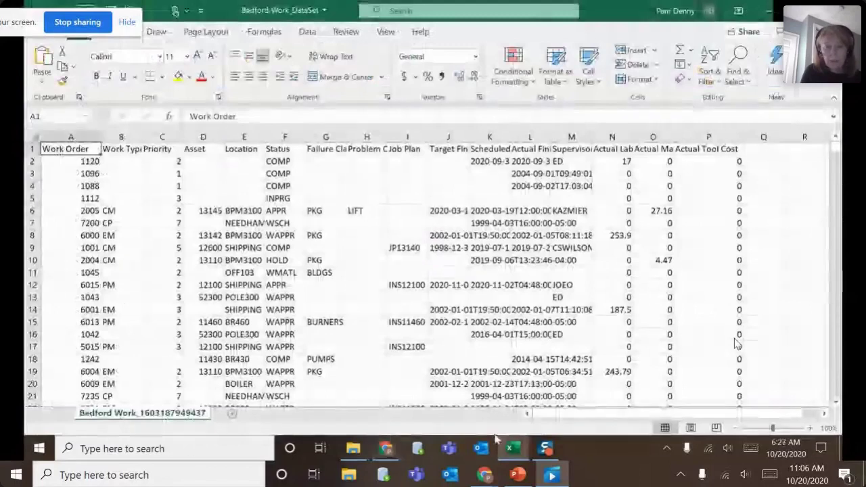
pyautogui.hotkey('alt', 'Tab')
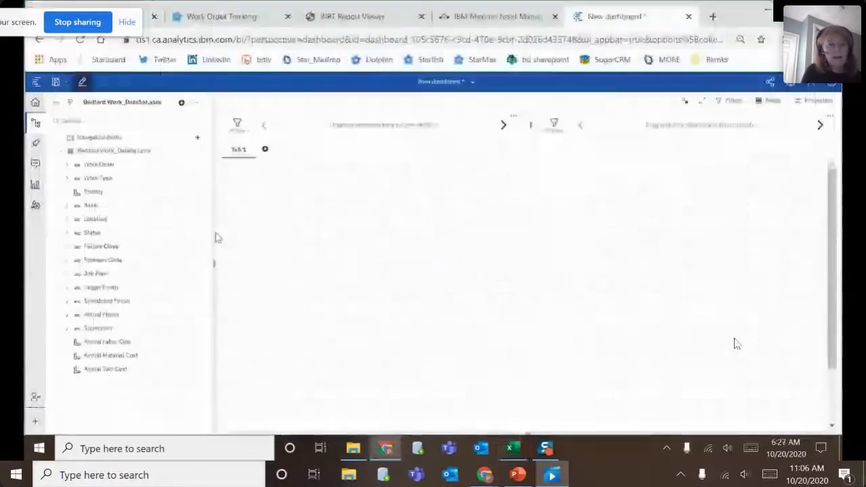
# Place a column chart on Tab 1 with Work Order as its length
pyautogui.click(37, 186)
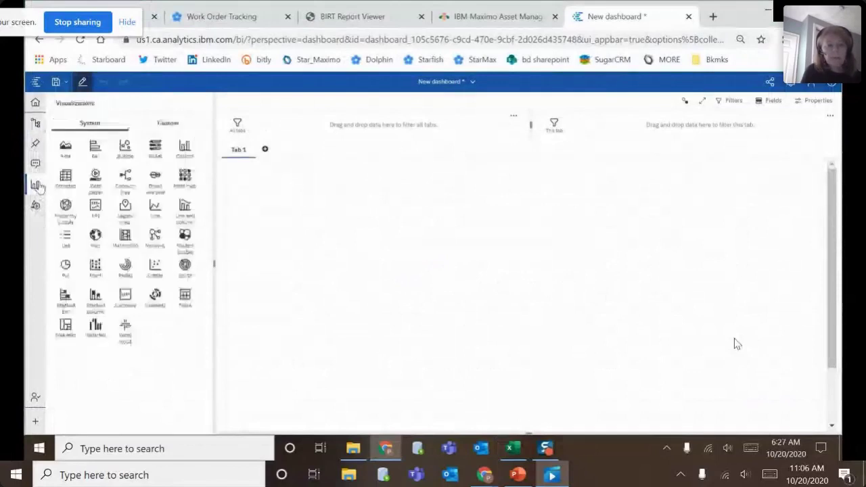
pyautogui.moveTo(183, 155); pyautogui.dragTo(436, 269)
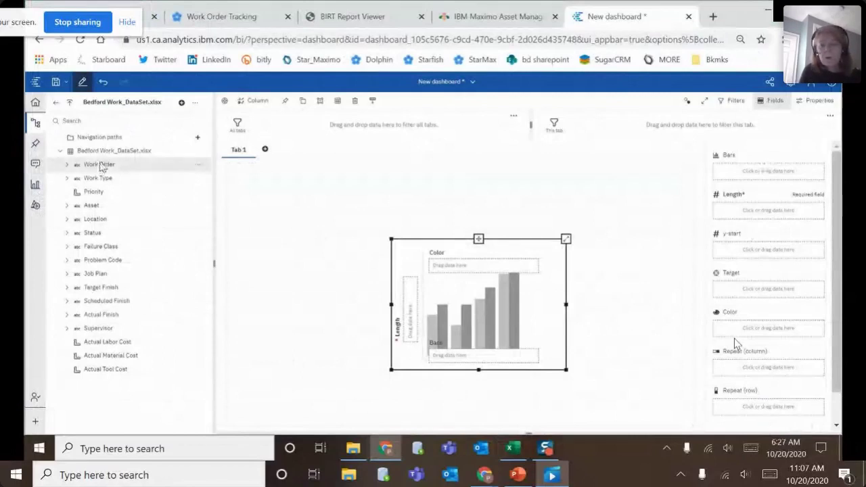
pyautogui.click(756, 211)
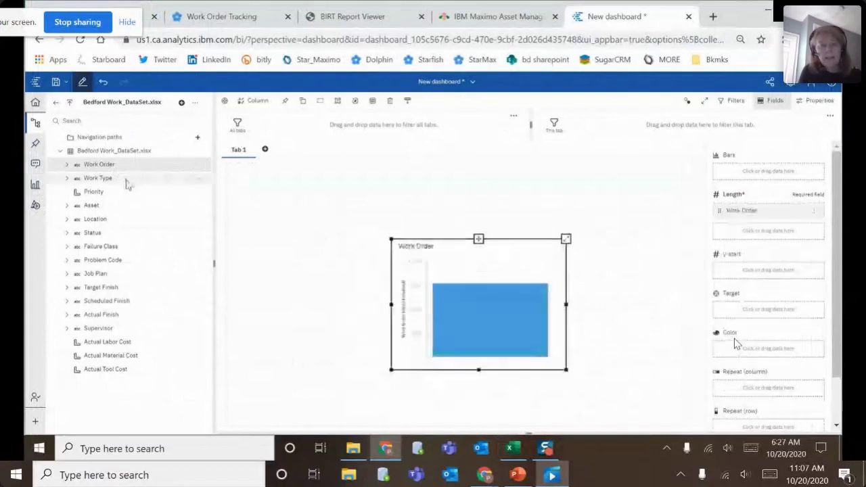
# Split the column chart by Work Type, make it wider and taller, and view full screen
pyautogui.moveTo(129, 181); pyautogui.dragTo(757, 174)
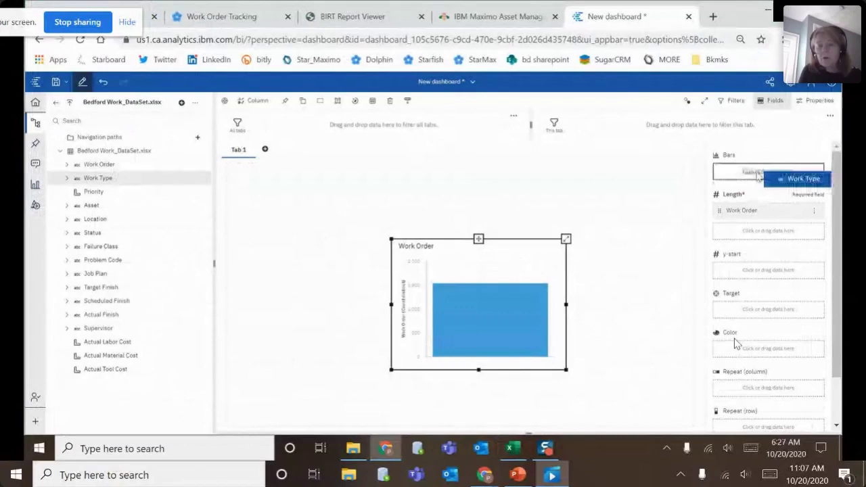
pyautogui.moveTo(757, 175); pyautogui.dragTo(756, 173)
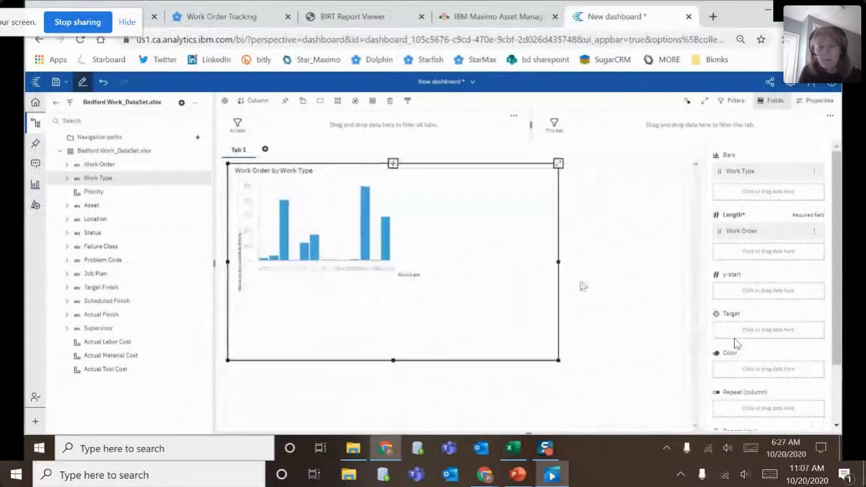
pyautogui.moveTo(574, 269); pyautogui.dragTo(568, 264)
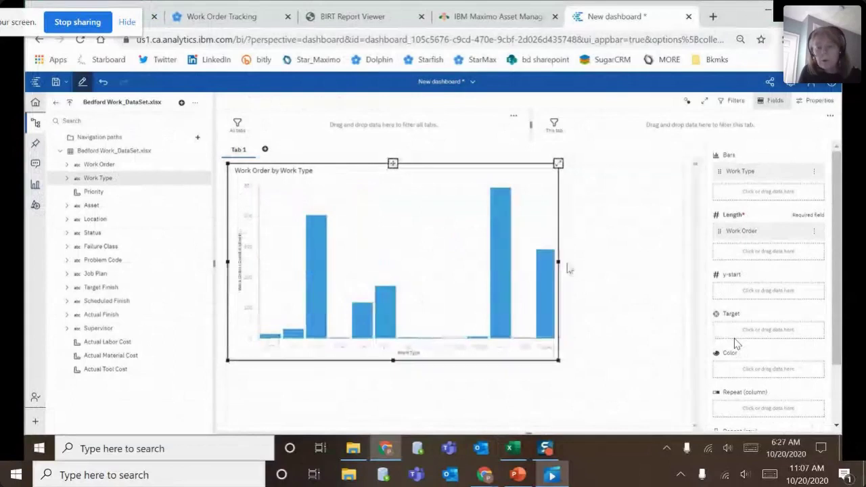
pyautogui.moveTo(564, 264); pyautogui.dragTo(686, 269)
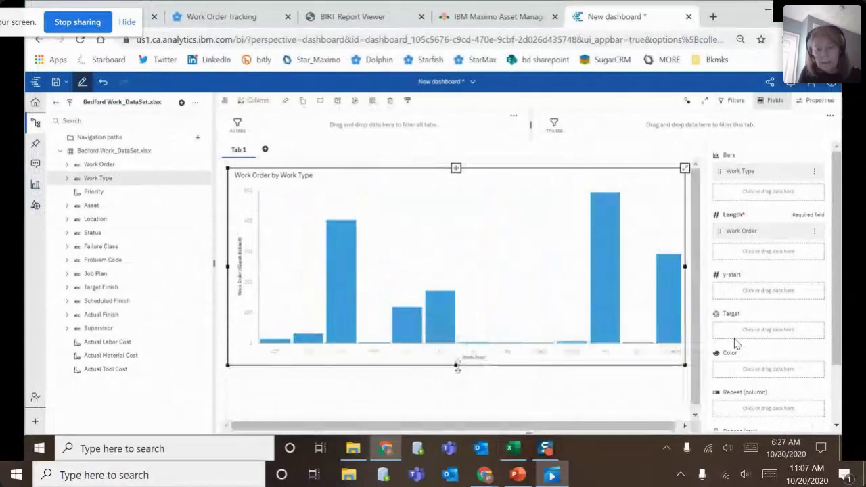
pyautogui.moveTo(456, 365); pyautogui.dragTo(469, 427)
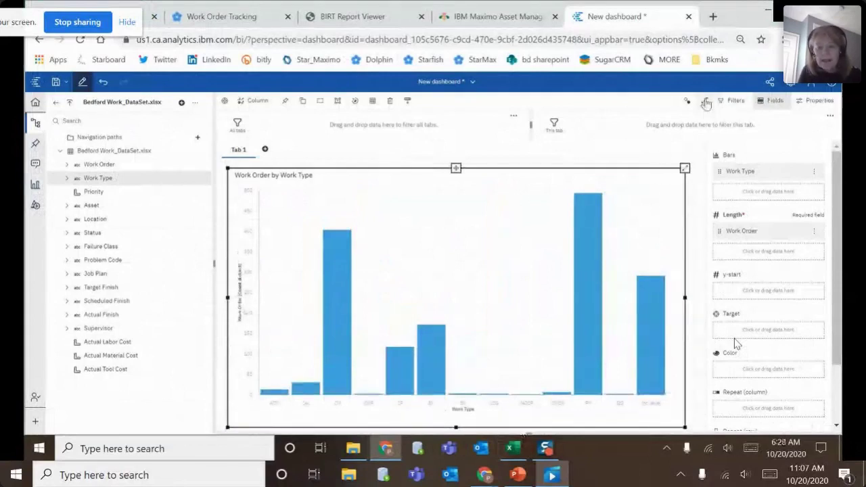
pyautogui.press('F11')
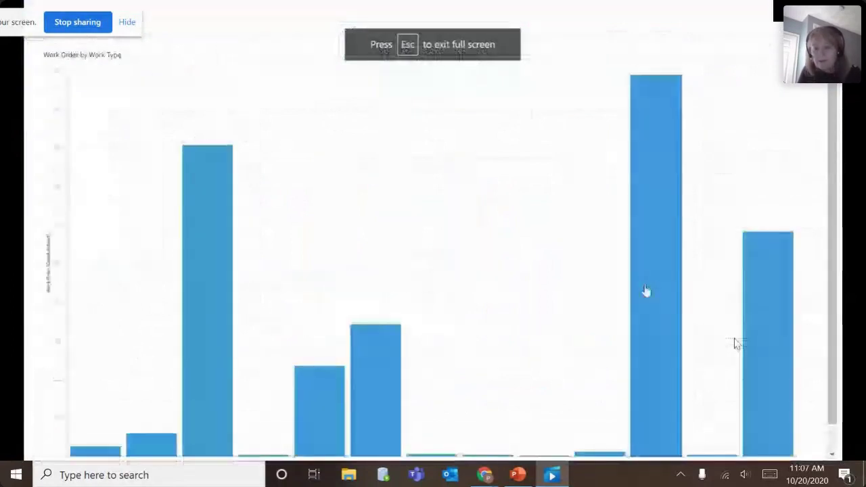
pyautogui.scroll(-1, 833, 412)
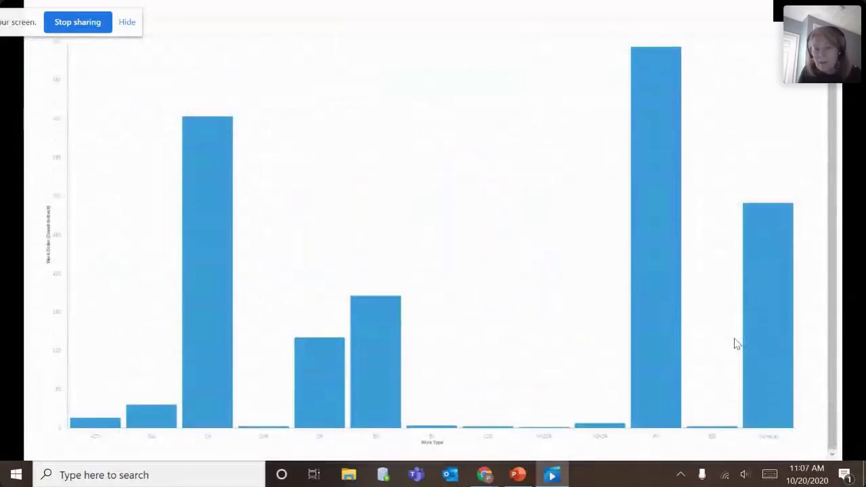
pyautogui.scroll(1, 737, 343)
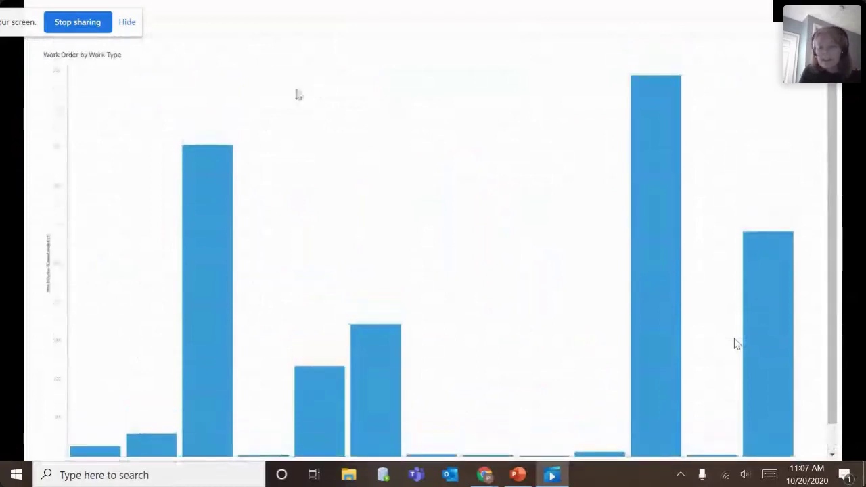
pyautogui.press('F11')
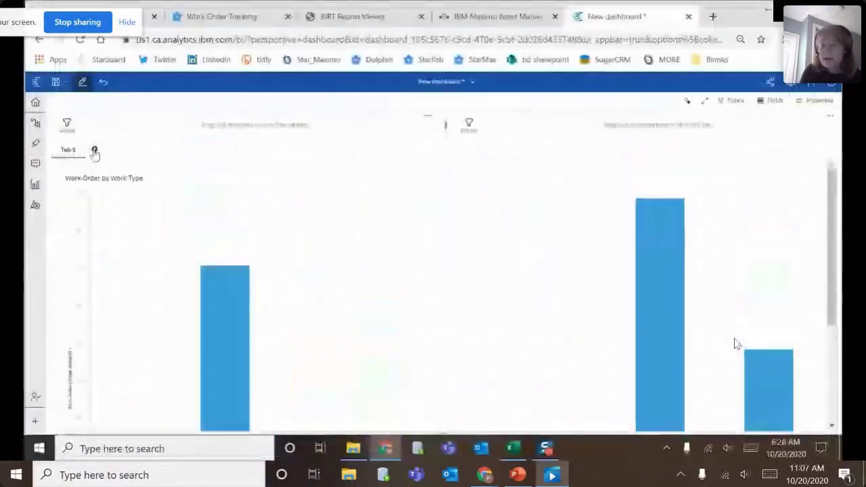
# Add Tab 2 to the dashboard using the multi-panel layout template
pyautogui.click(95, 150)
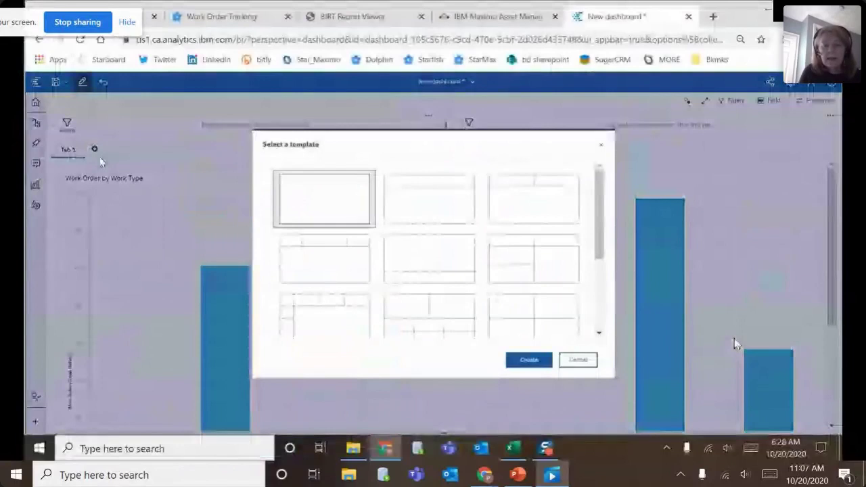
pyautogui.click(544, 270)
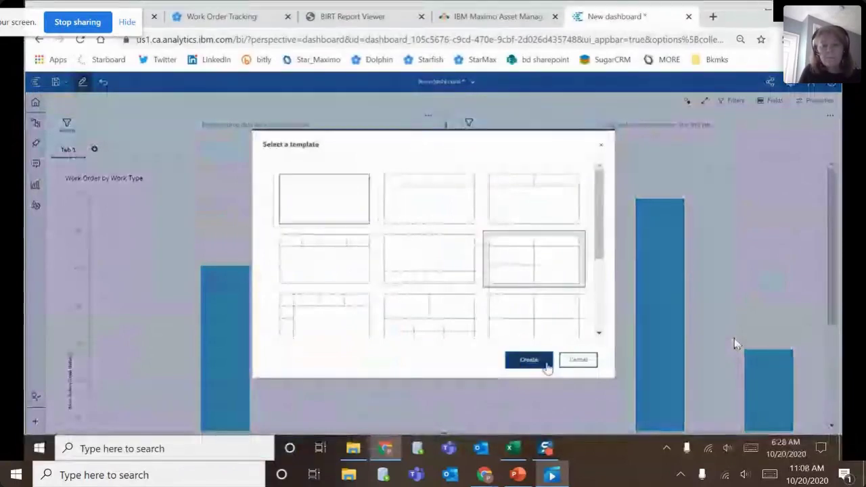
pyautogui.click(528, 360)
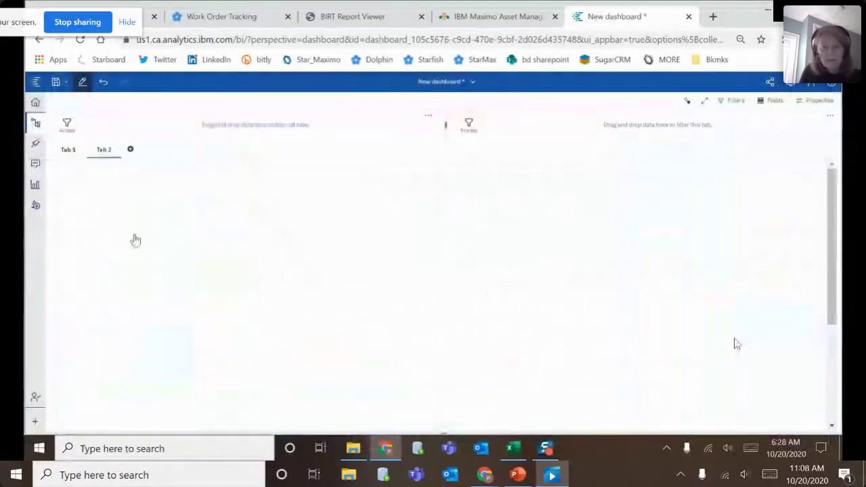
pyautogui.click(38, 187)
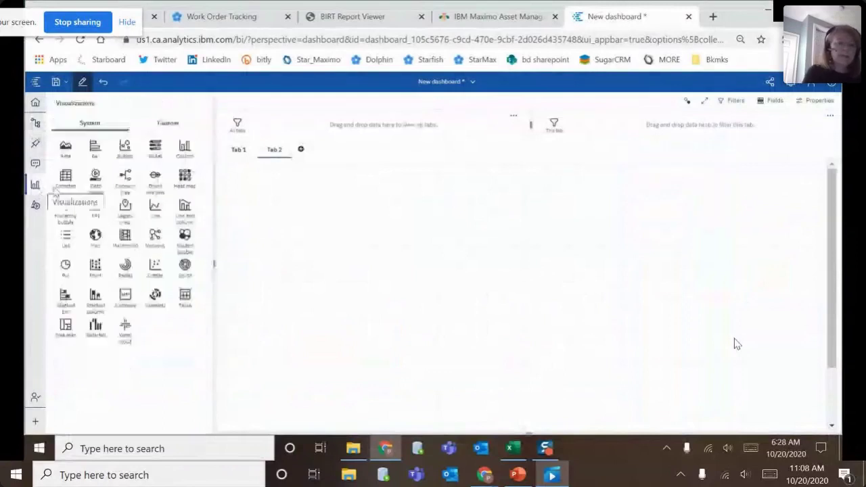
# Add a summary tile on Tab 2 showing the Work Order count of 1.53K
pyautogui.moveTo(125, 296); pyautogui.dragTo(383, 202)
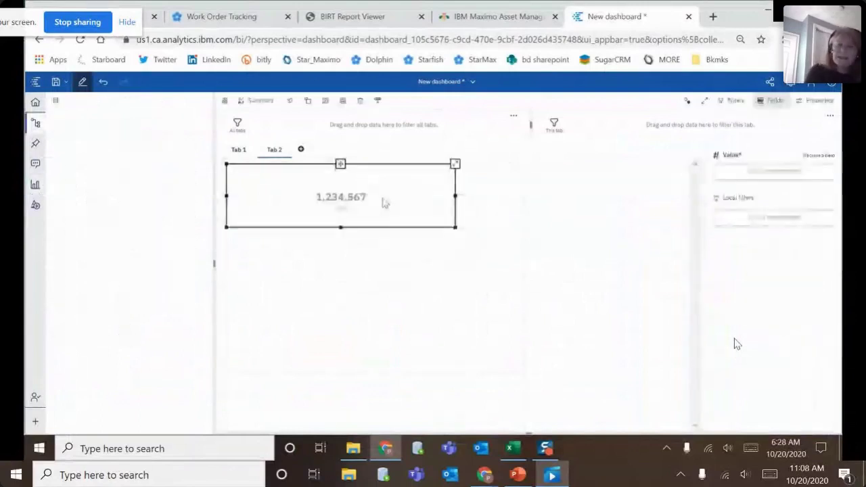
pyautogui.moveTo(102, 165); pyautogui.dragTo(743, 174)
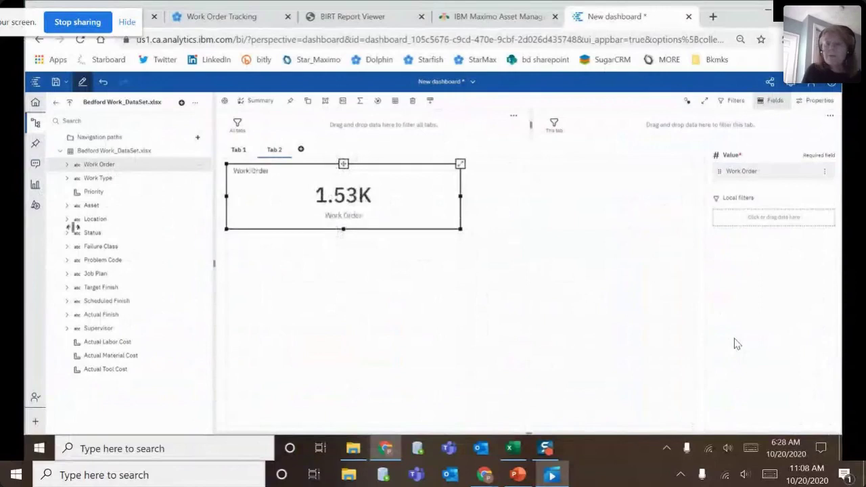
pyautogui.click(35, 186)
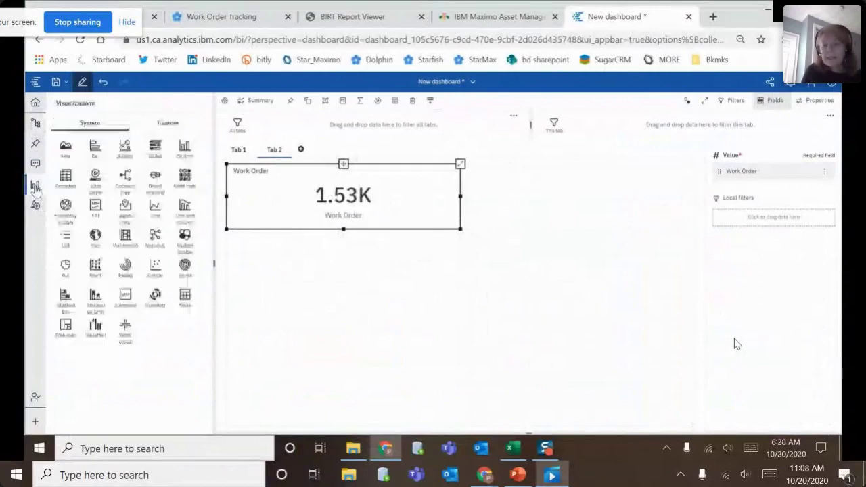
# Add a second summary tile with Priority summarized as Average, showing 3.372
pyautogui.moveTo(171, 303); pyautogui.dragTo(570, 196)
pyautogui.click(34, 181)
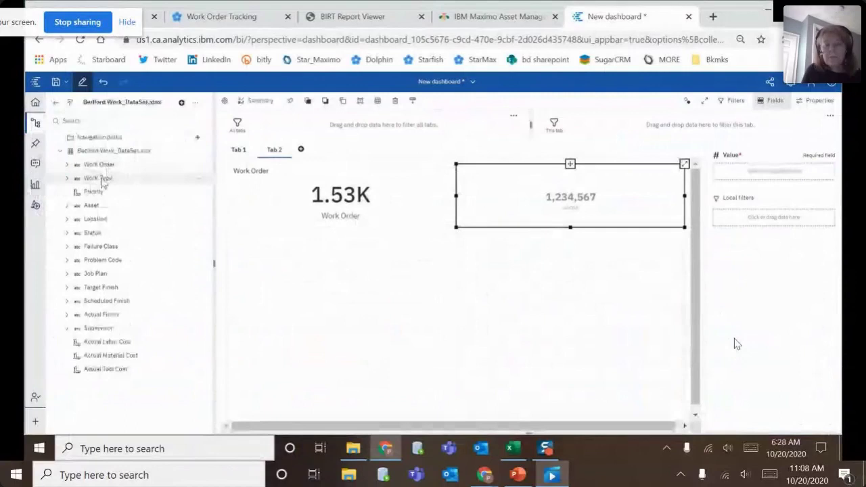
pyautogui.moveTo(94, 193); pyautogui.dragTo(608, 228)
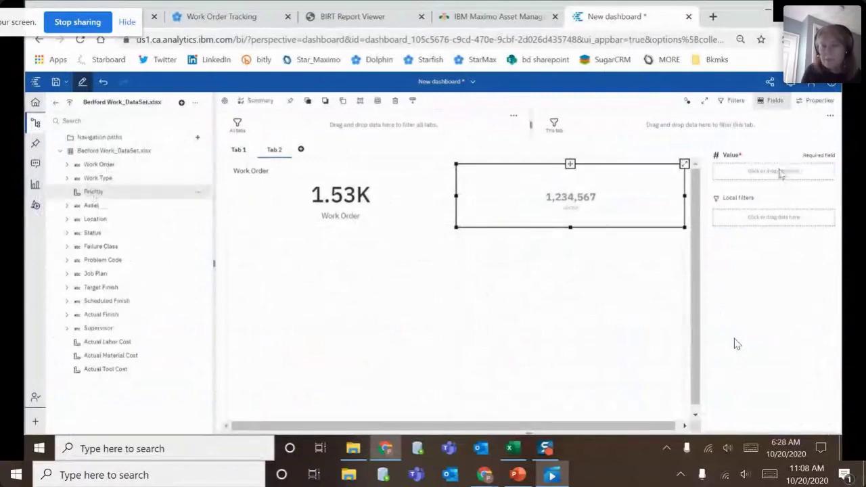
pyautogui.moveTo(781, 174); pyautogui.dragTo(780, 170)
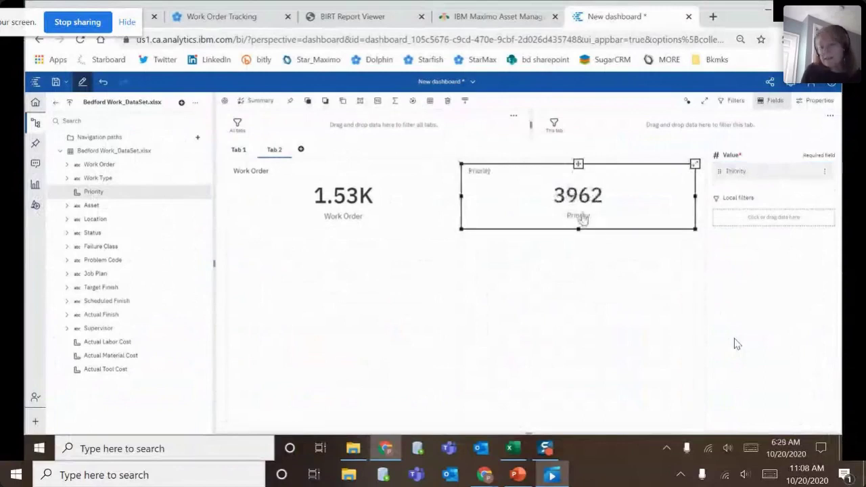
pyautogui.click(826, 175)
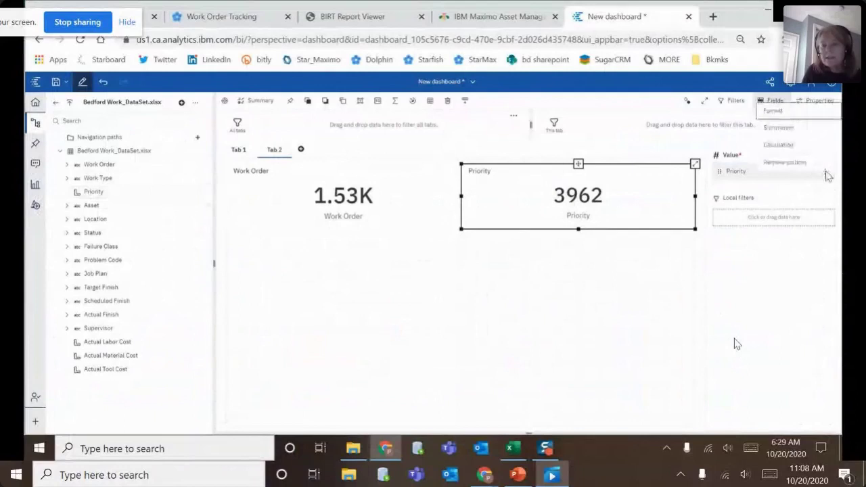
pyautogui.click(809, 138)
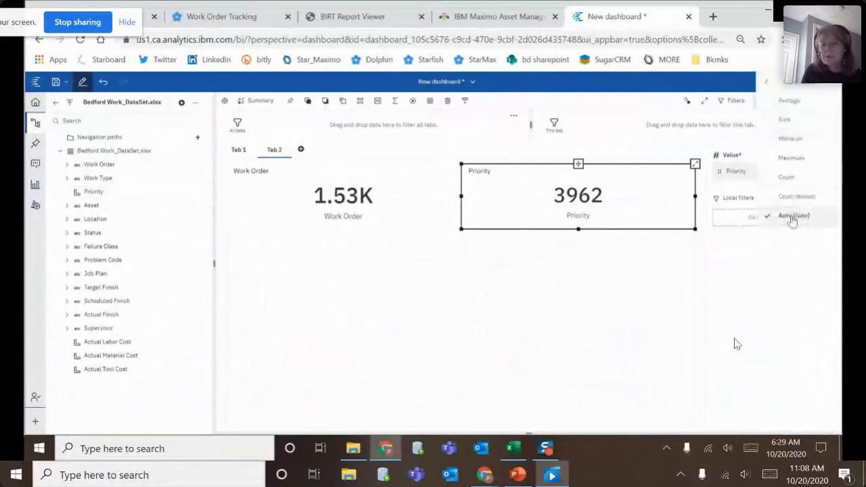
pyautogui.click(788, 100)
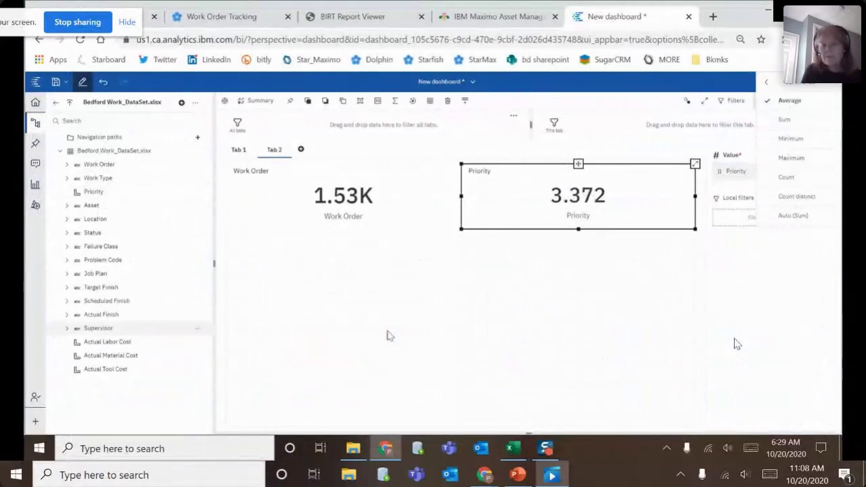
pyautogui.click(37, 184)
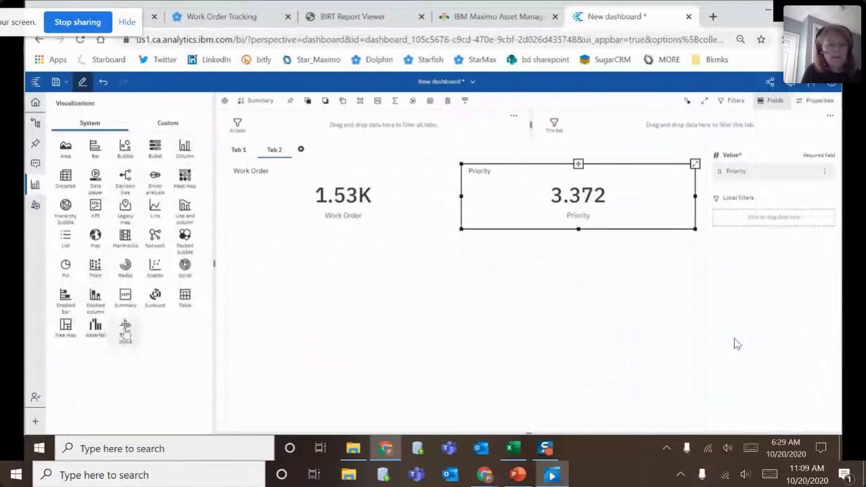
# Add a word cloud below the Work Order tile, switching its words from Problem Code to Failure Class
pyautogui.moveTo(125, 328); pyautogui.dragTo(346, 306)
pyautogui.moveTo(345, 274); pyautogui.dragTo(342, 282)
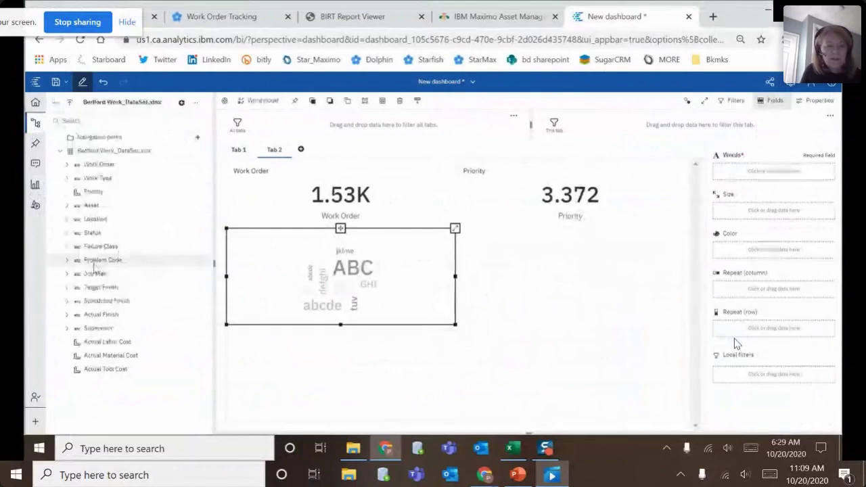
pyautogui.moveTo(764, 172); pyautogui.dragTo(766, 173)
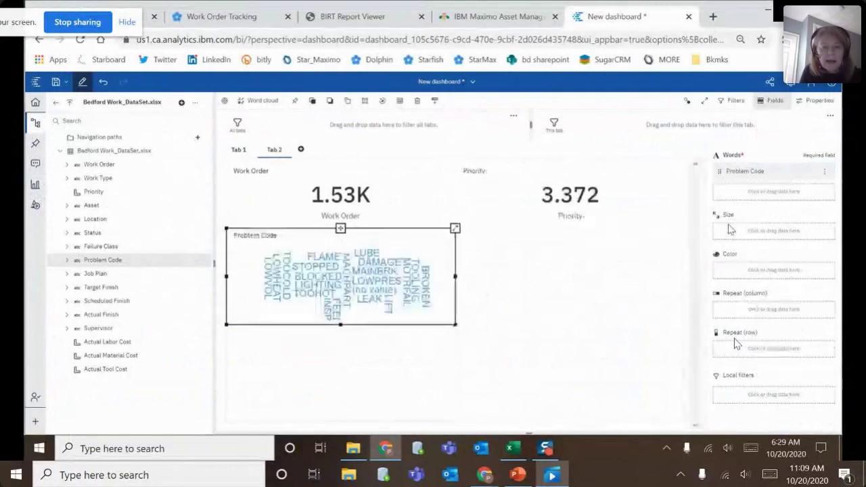
pyautogui.moveTo(95, 246); pyautogui.dragTo(744, 203)
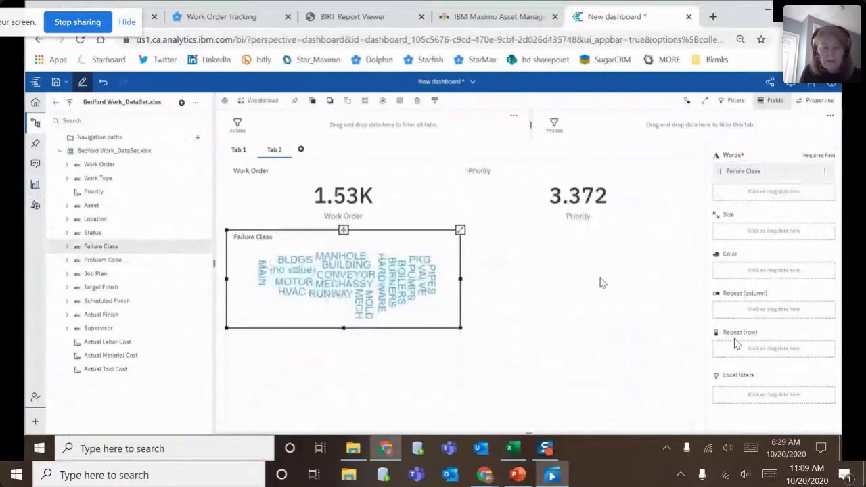
pyautogui.click(36, 186)
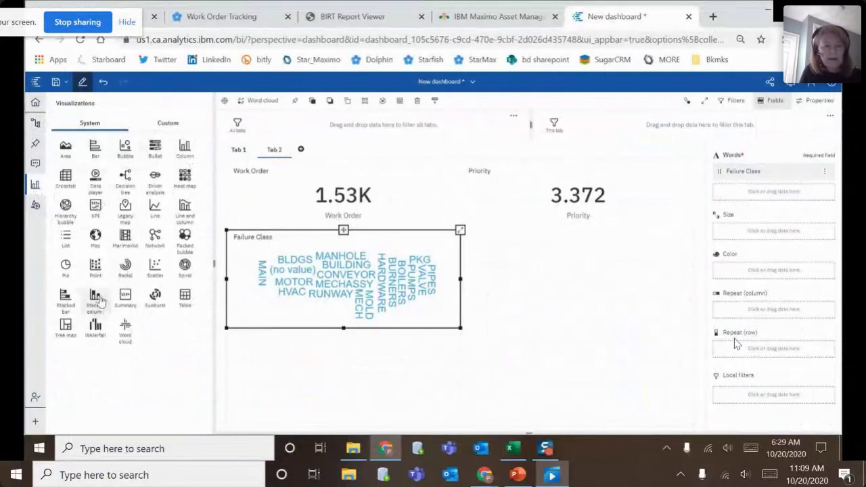
# Add a stacked column of Actual Labor, Material and Tool Cost by Work Type, plus a heat map
pyautogui.moveTo(100, 300); pyautogui.dragTo(351, 384)
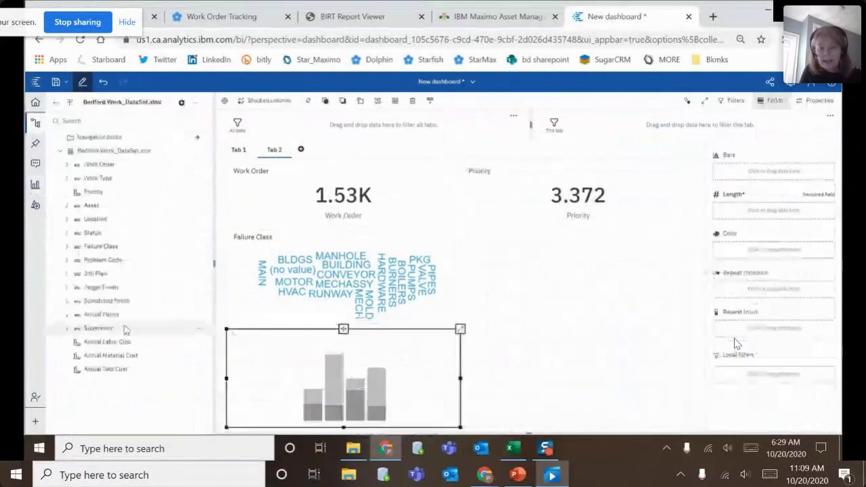
pyautogui.moveTo(108, 342); pyautogui.dragTo(783, 214)
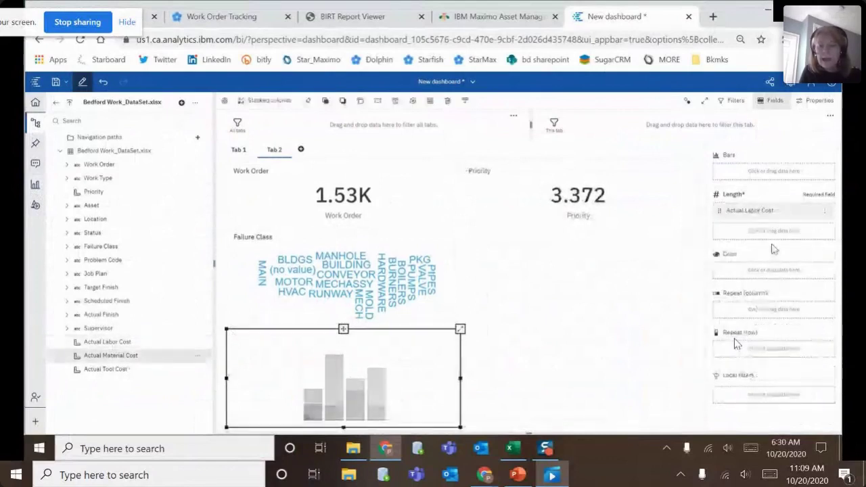
pyautogui.moveTo(110, 355); pyautogui.dragTo(791, 235)
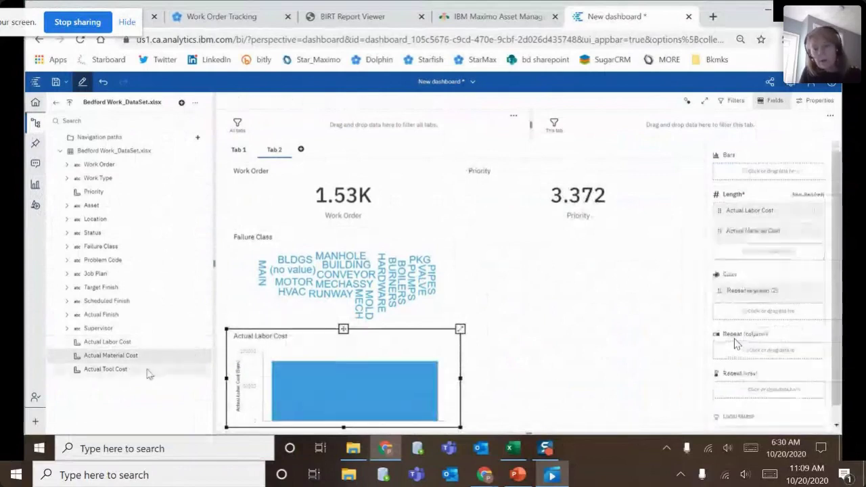
pyautogui.moveTo(150, 375); pyautogui.dragTo(801, 259)
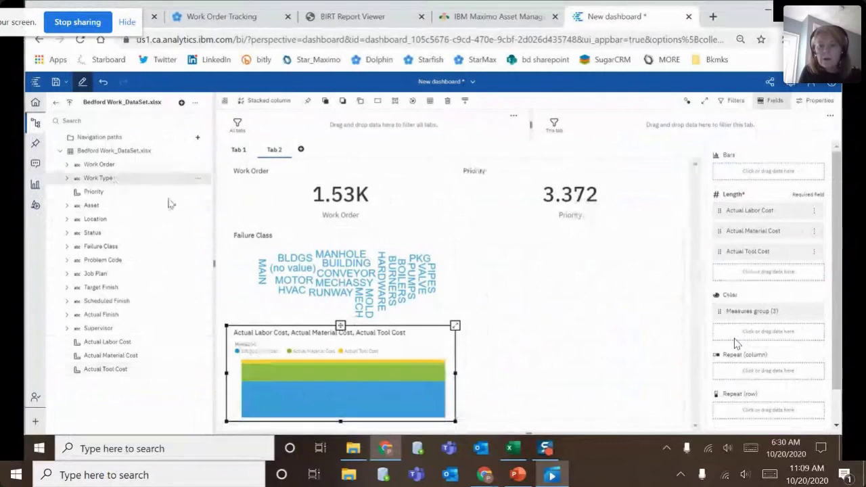
pyautogui.moveTo(774, 175); pyautogui.dragTo(768, 178)
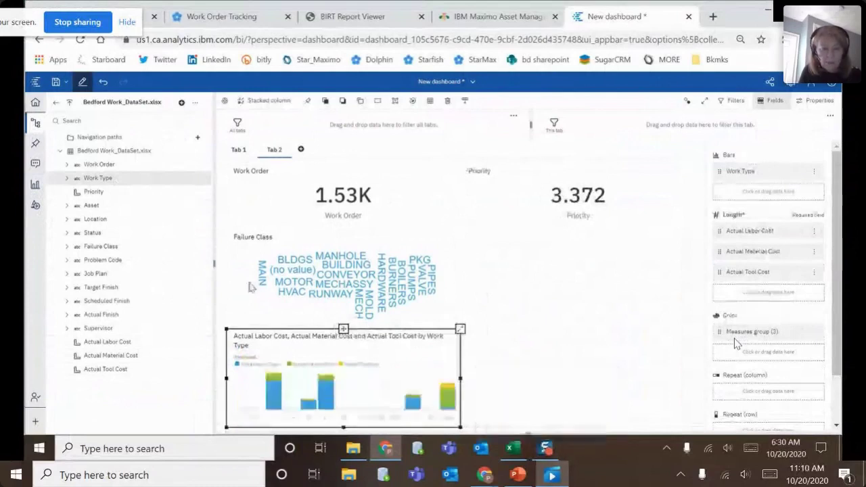
pyautogui.click(36, 185)
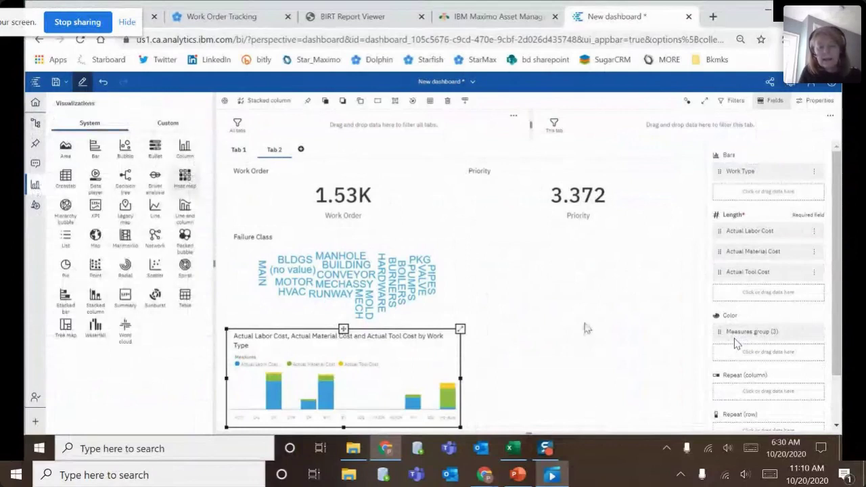
pyautogui.moveTo(587, 327); pyautogui.dragTo(577, 330)
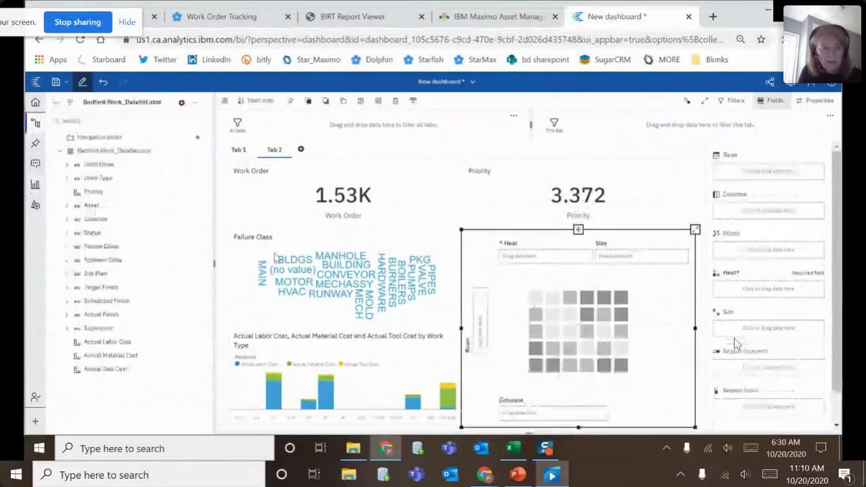
# Fill the heat map with Actual Labor Cost as heat, Problem Code columns and Work Type rows
pyautogui.moveTo(124, 343); pyautogui.dragTo(736, 288)
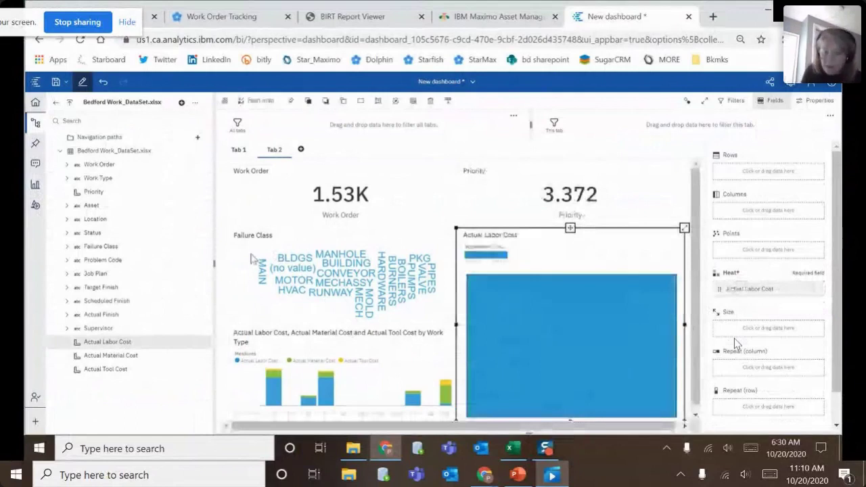
pyautogui.moveTo(114, 264); pyautogui.dragTo(736, 343)
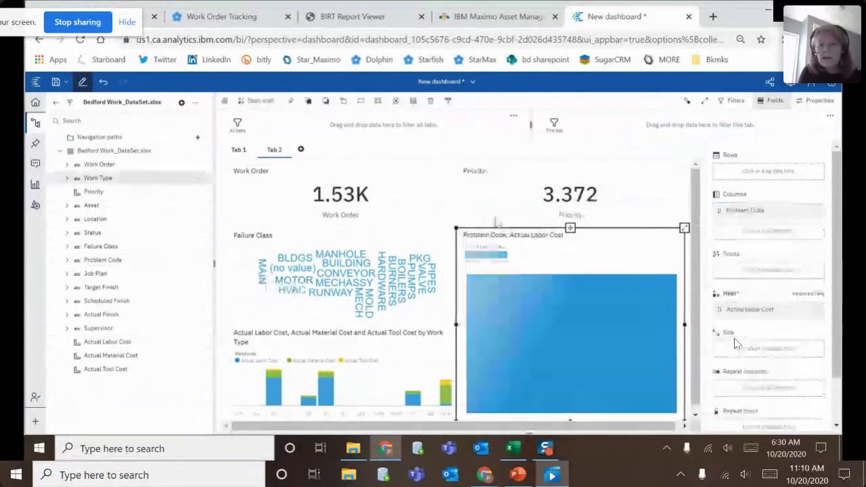
pyautogui.moveTo(98, 177); pyautogui.dragTo(784, 180)
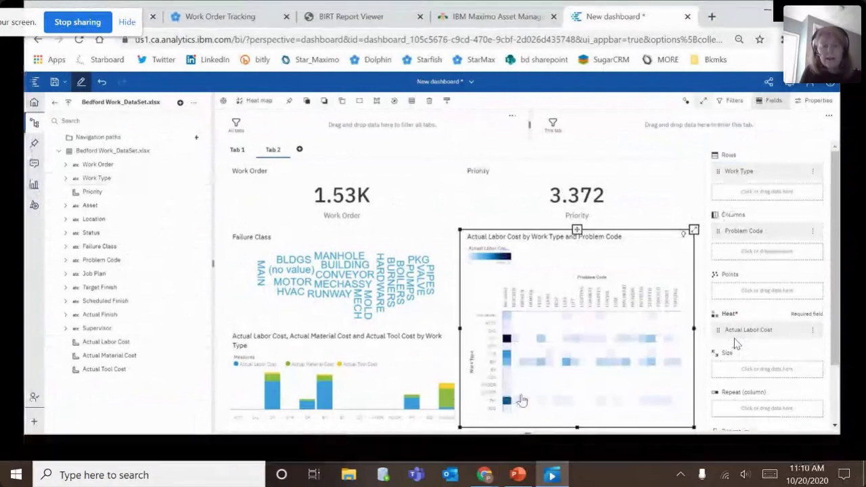
pyautogui.press('F11')
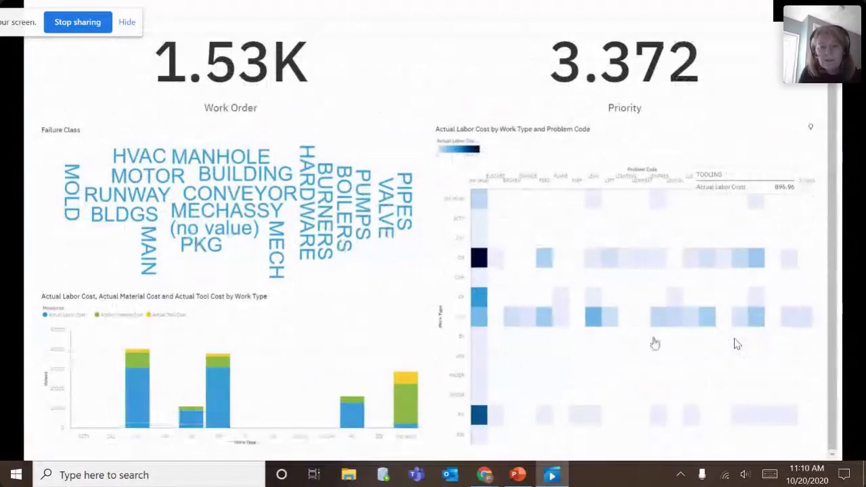
# In full screen, cross-filter the dashboard via heat map cells, ending at 459 work orders
pyautogui.click(477, 262)
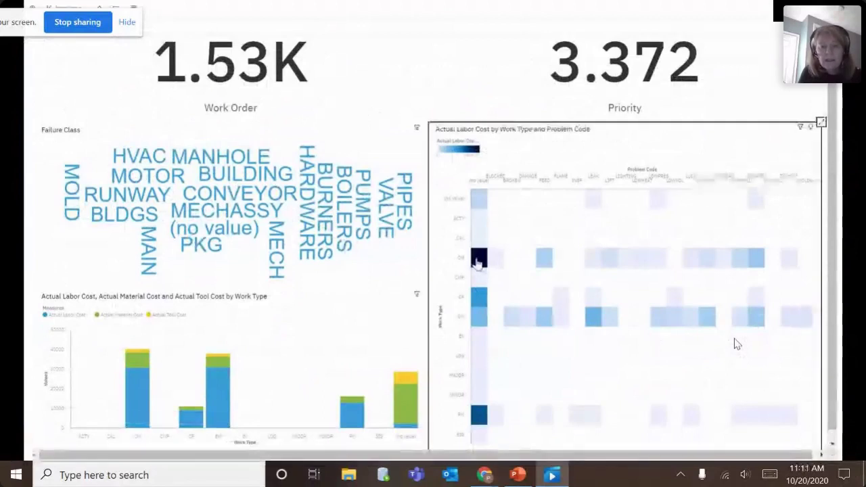
pyautogui.click(478, 263)
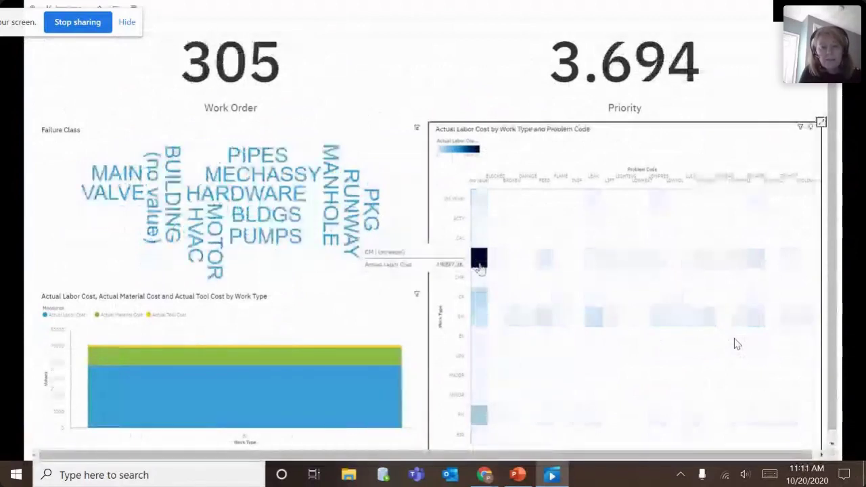
pyautogui.click(479, 416)
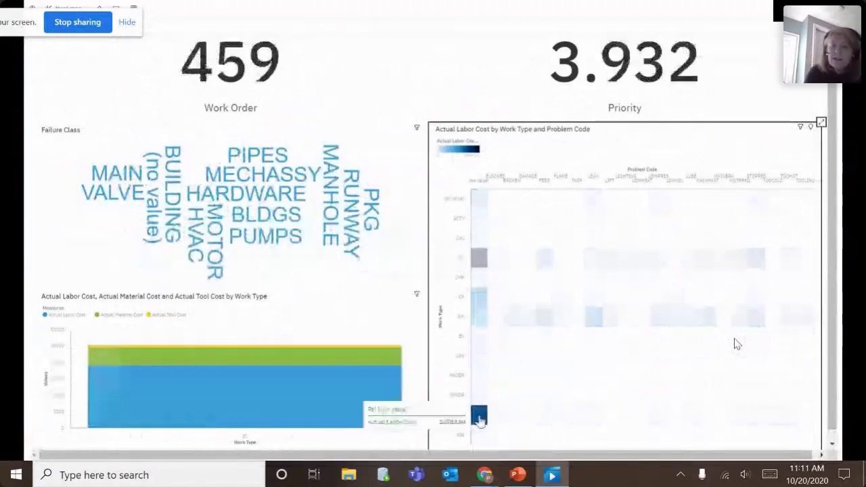
pyautogui.click(543, 316)
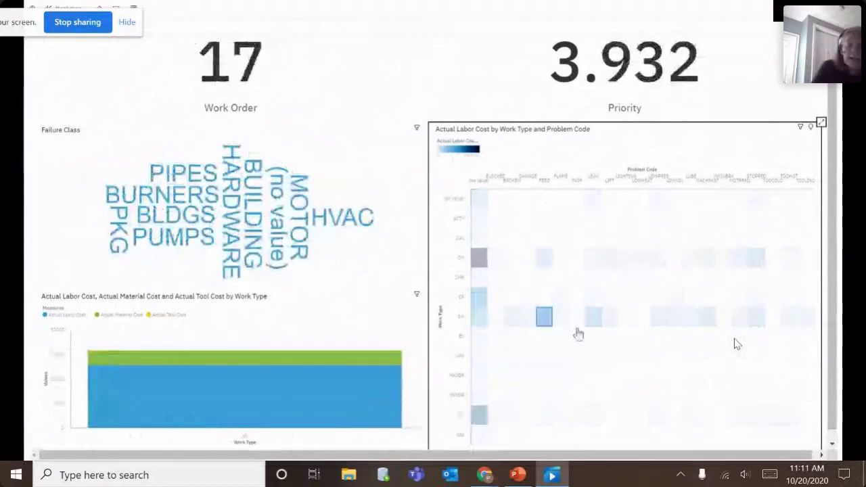
pyautogui.click(755, 324)
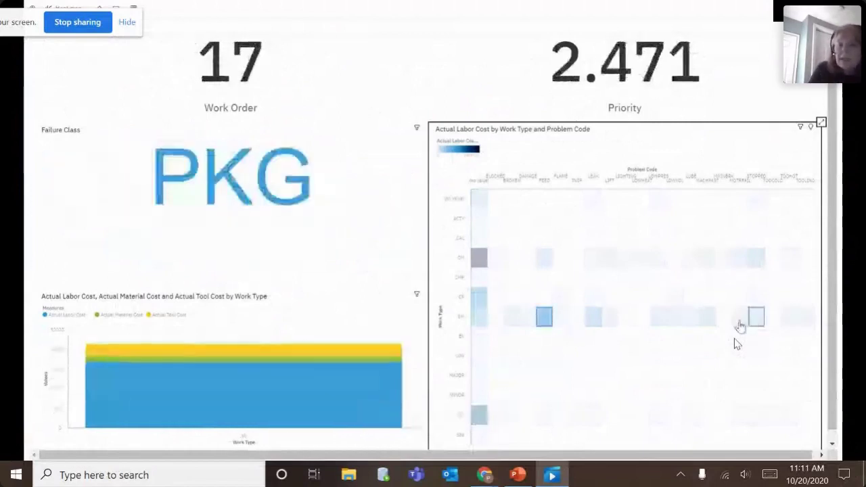
pyautogui.click(477, 259)
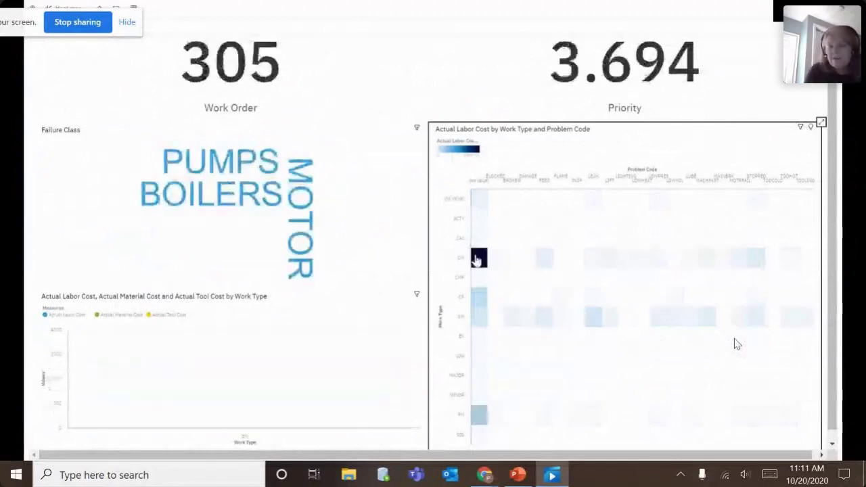
pyautogui.click(478, 414)
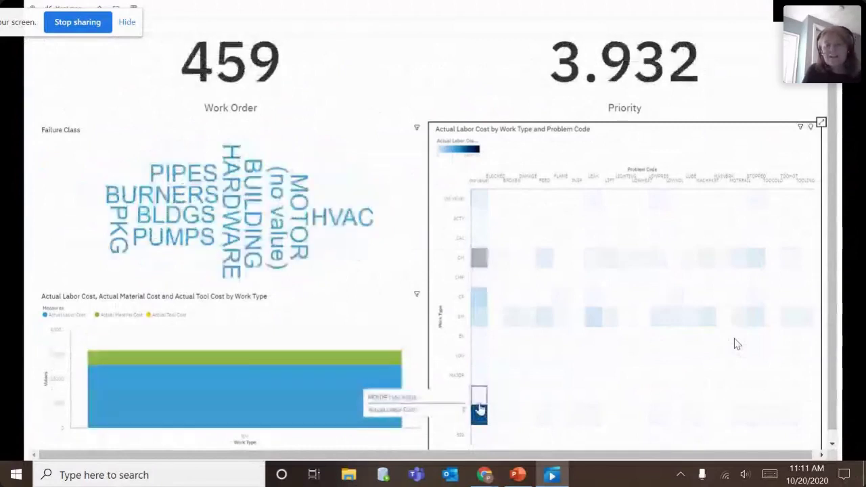
pyautogui.press('F11')
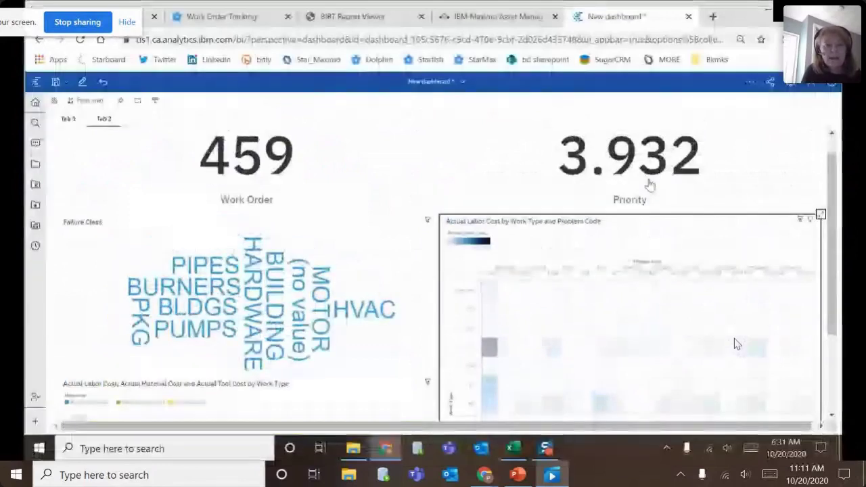
# Save the dashboard as 'demo' in My content, then return to the PowerPoint deck
pyautogui.click(57, 82)
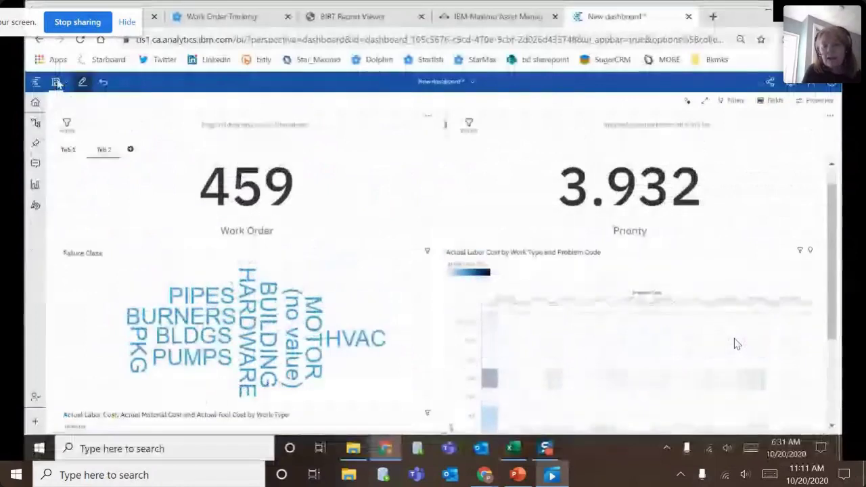
pyautogui.click(56, 82)
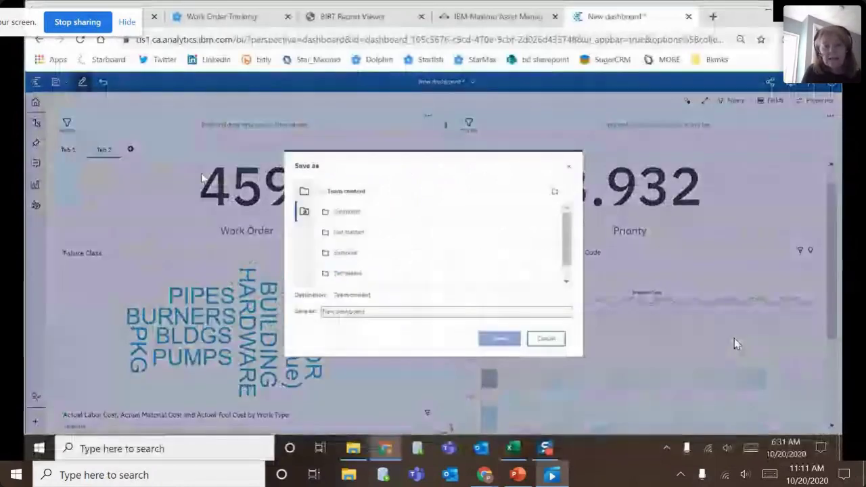
pyautogui.click(302, 191)
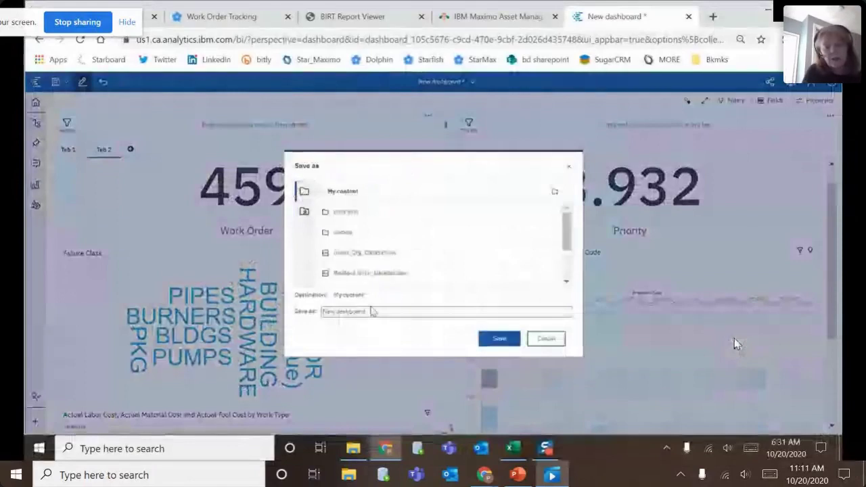
pyautogui.press('BackSpace')
pyautogui.press('BackSpace')
pyautogui.press('BackSpace')
pyautogui.press('BackSpace')
pyautogui.press('BackSpace')
pyautogui.press('BackSpace')
pyautogui.press('BackSpace')
pyautogui.press('BackSpace')
pyautogui.click(494, 344)
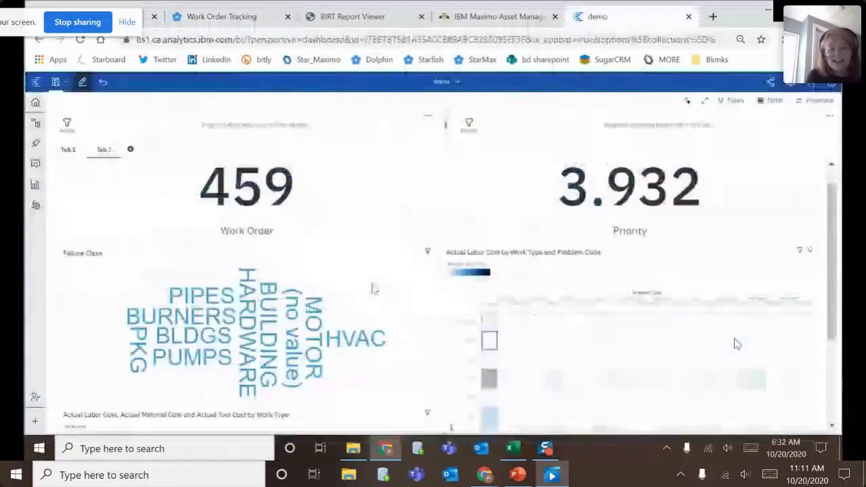
pyautogui.click(736, 344)
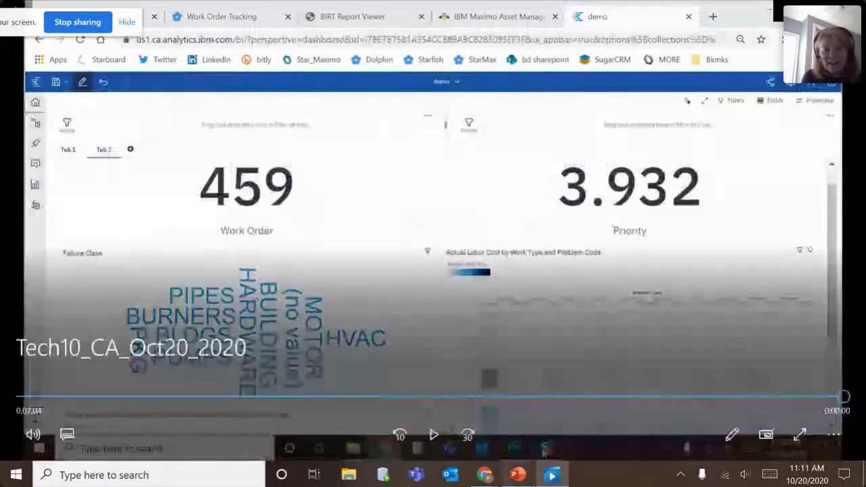
pyautogui.click(518, 475)
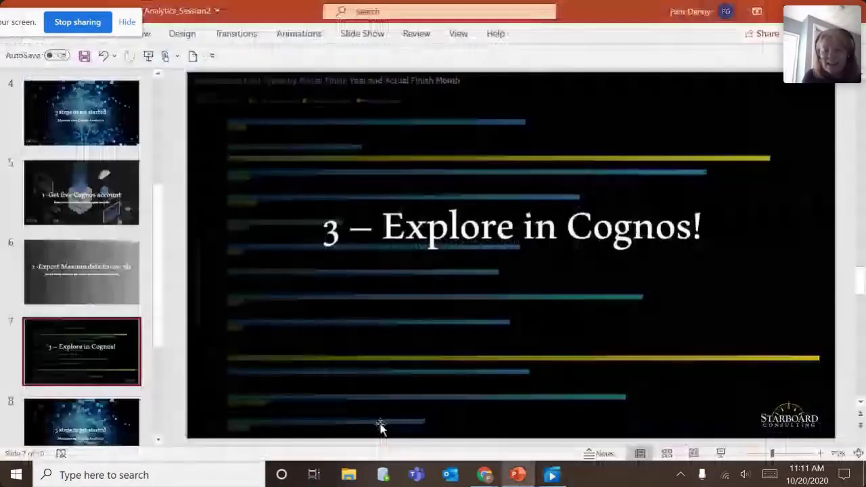
# Run the slide show from slide 7 through to the closing Thank you slide
pyautogui.hotkey('shift', 'F5')
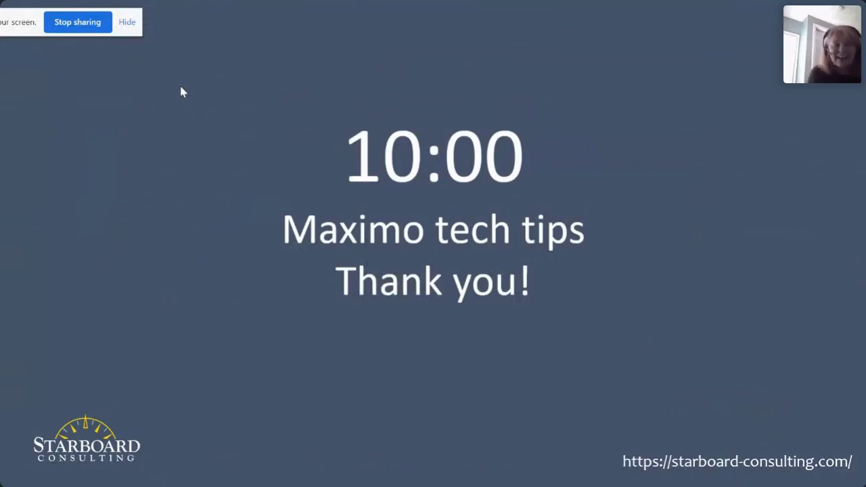
# Hide the screen-sharing notice, end the slide show, then bring the sharing notice back
pyautogui.click(127, 22)
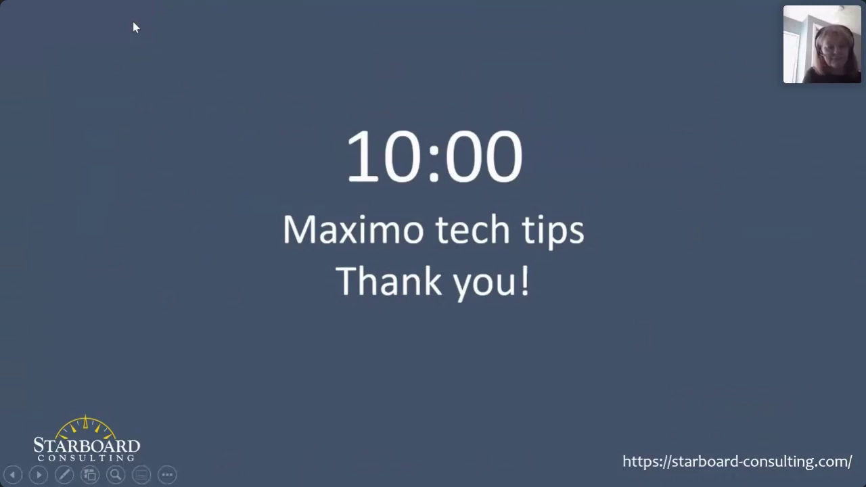
pyautogui.press('Escape')
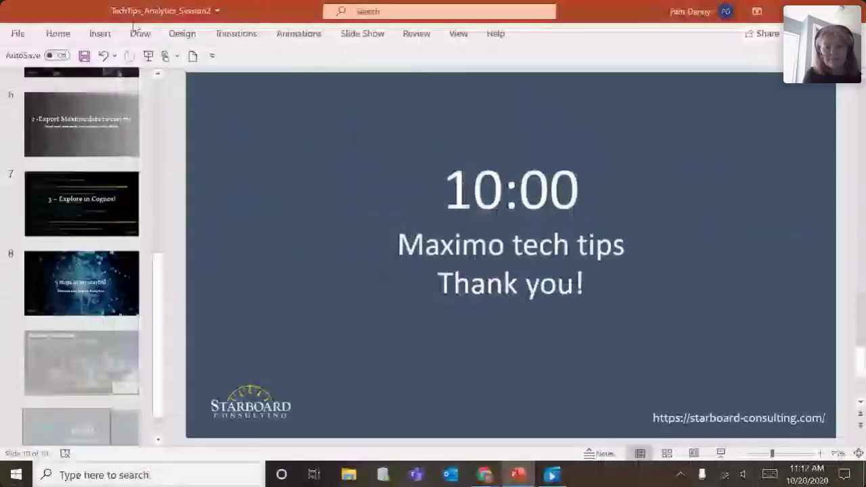
pyautogui.moveTo(484, 478)
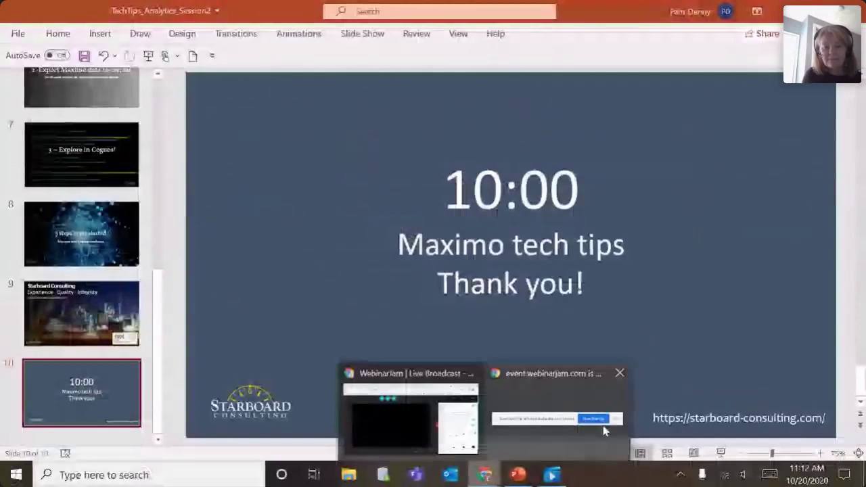
pyautogui.click(604, 430)
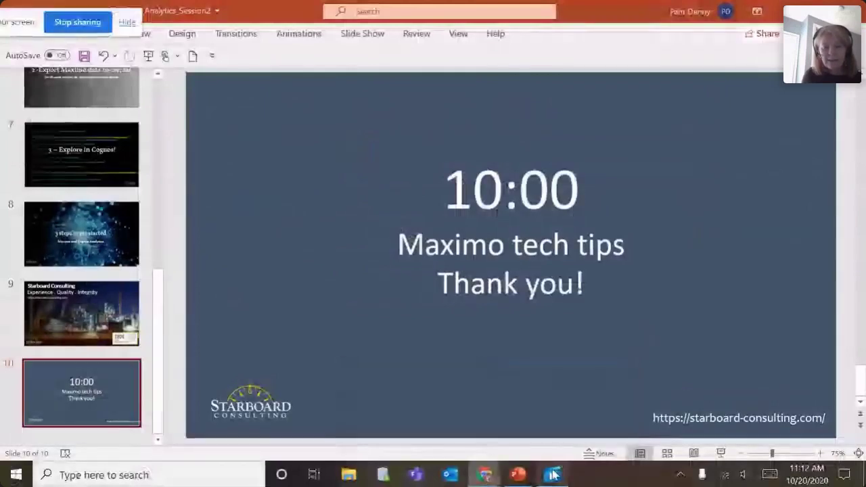